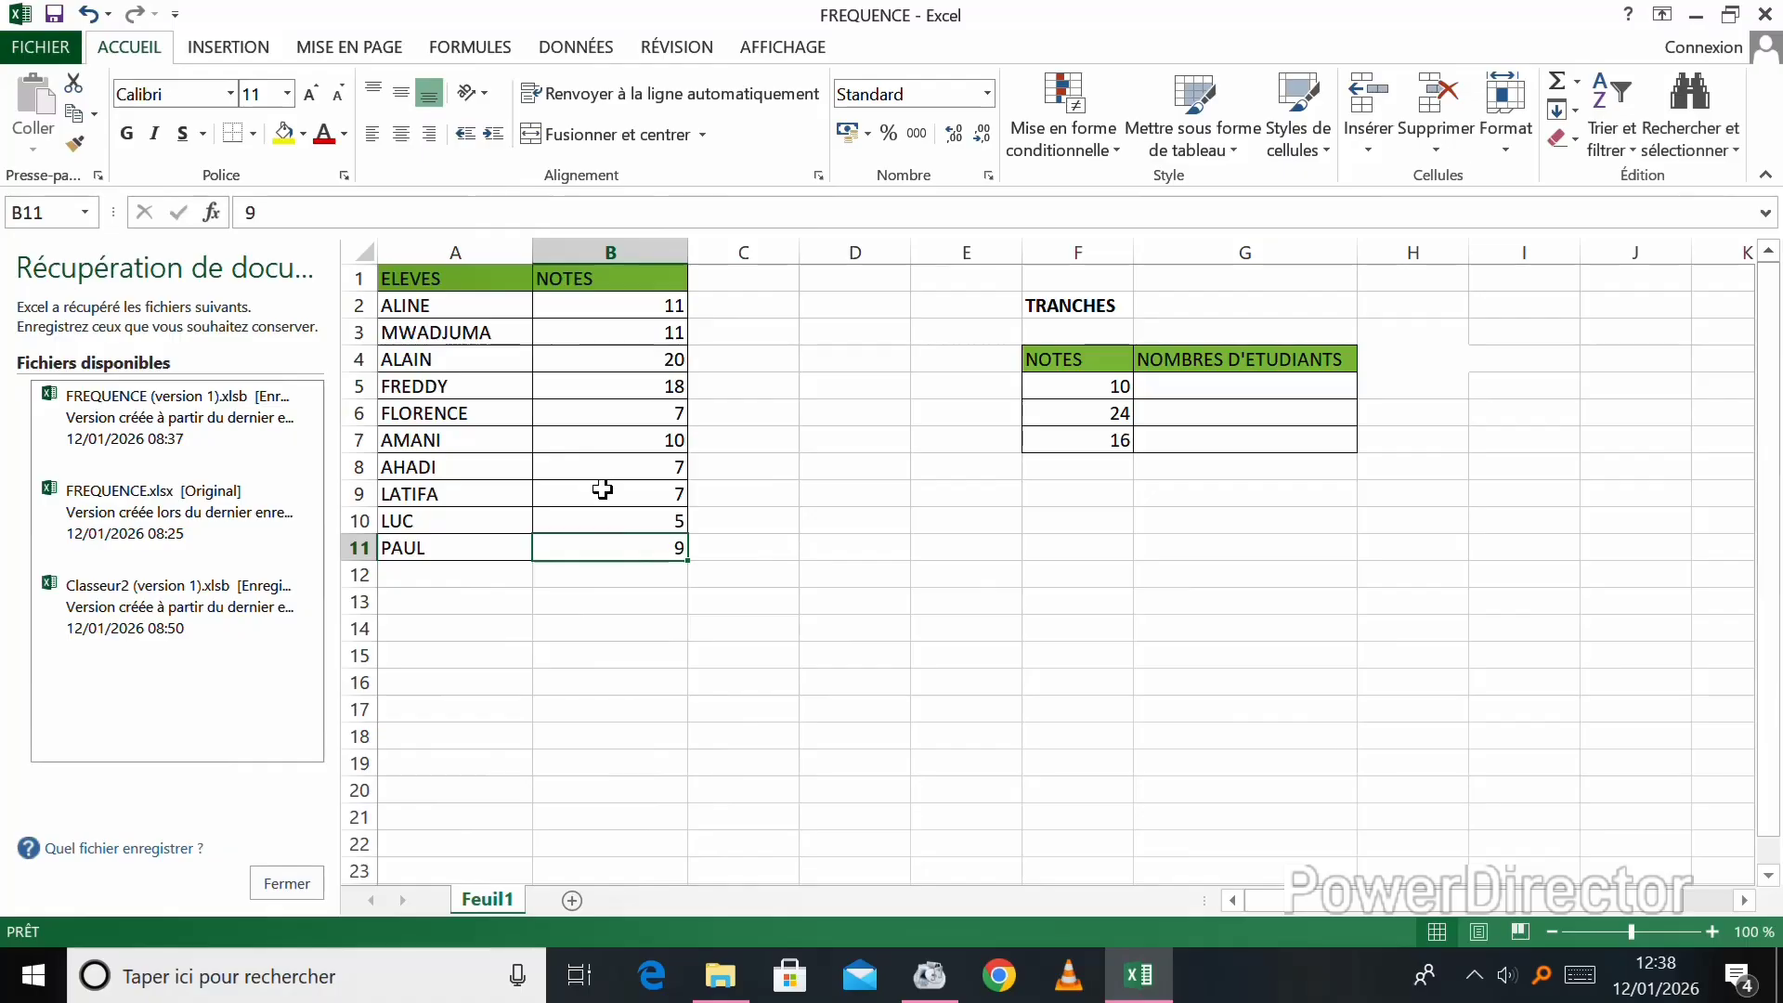
- Write out the MIN syntax =min(nombre1;nombre2;...) in cell C14
double_click(716, 626)
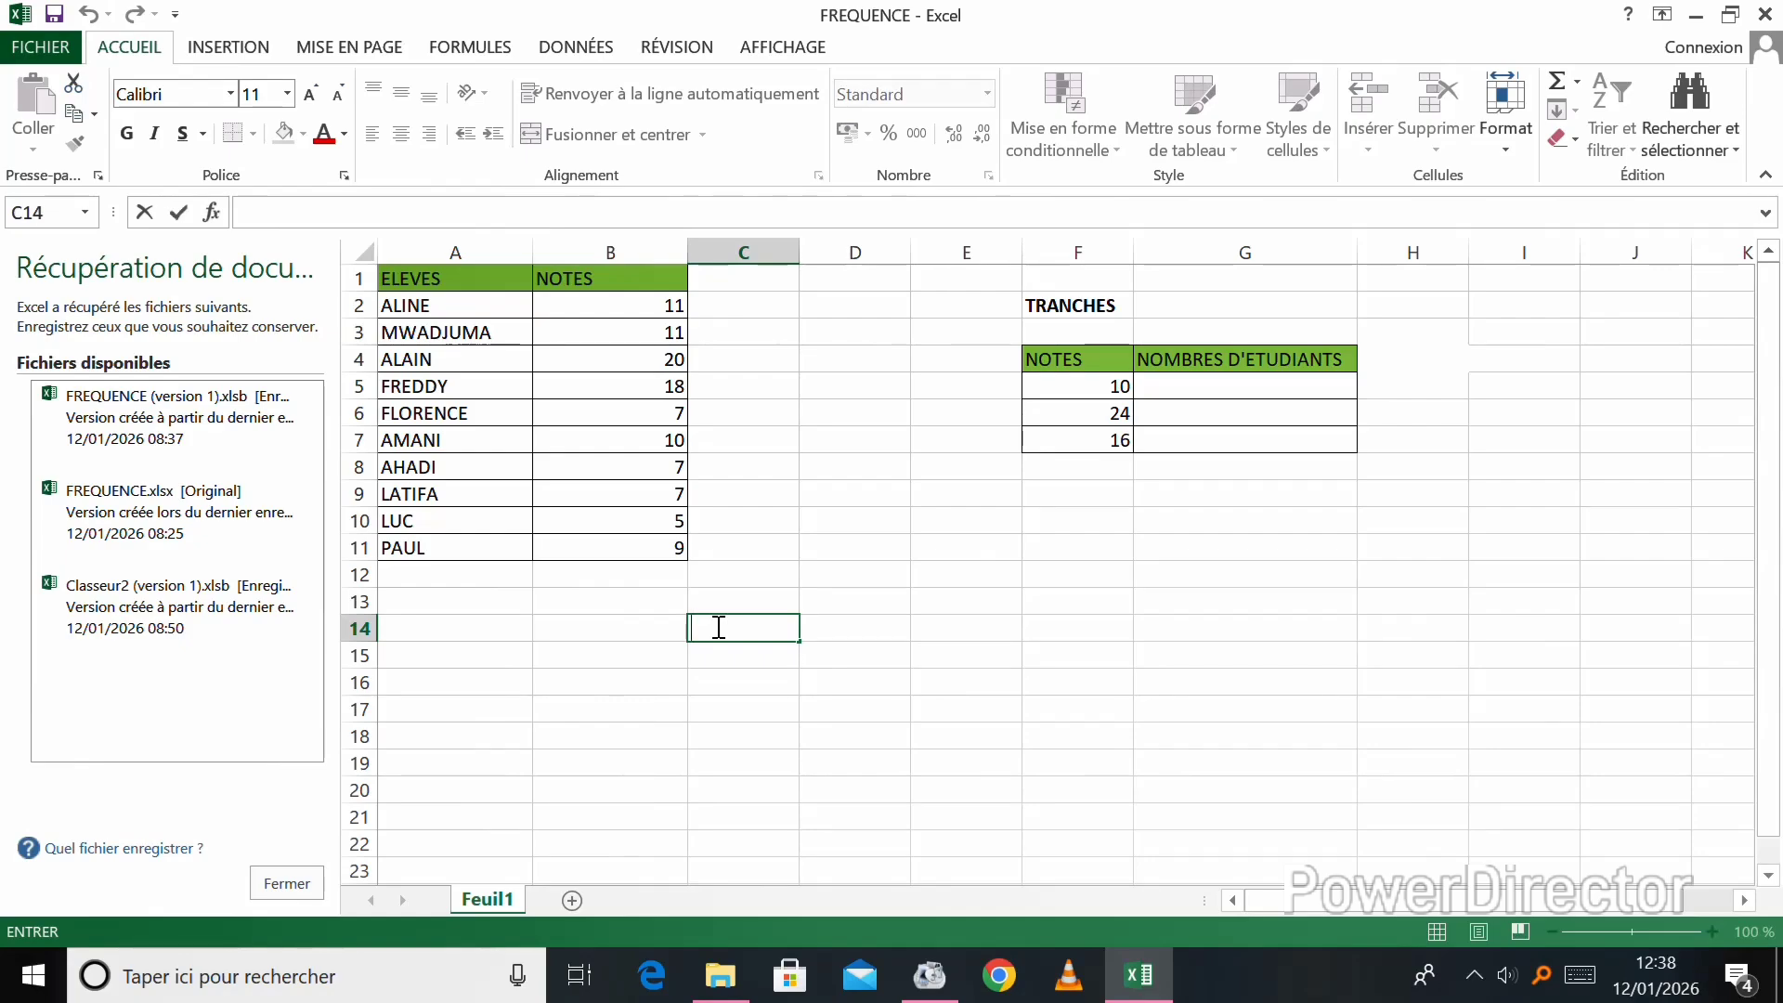
type("=")
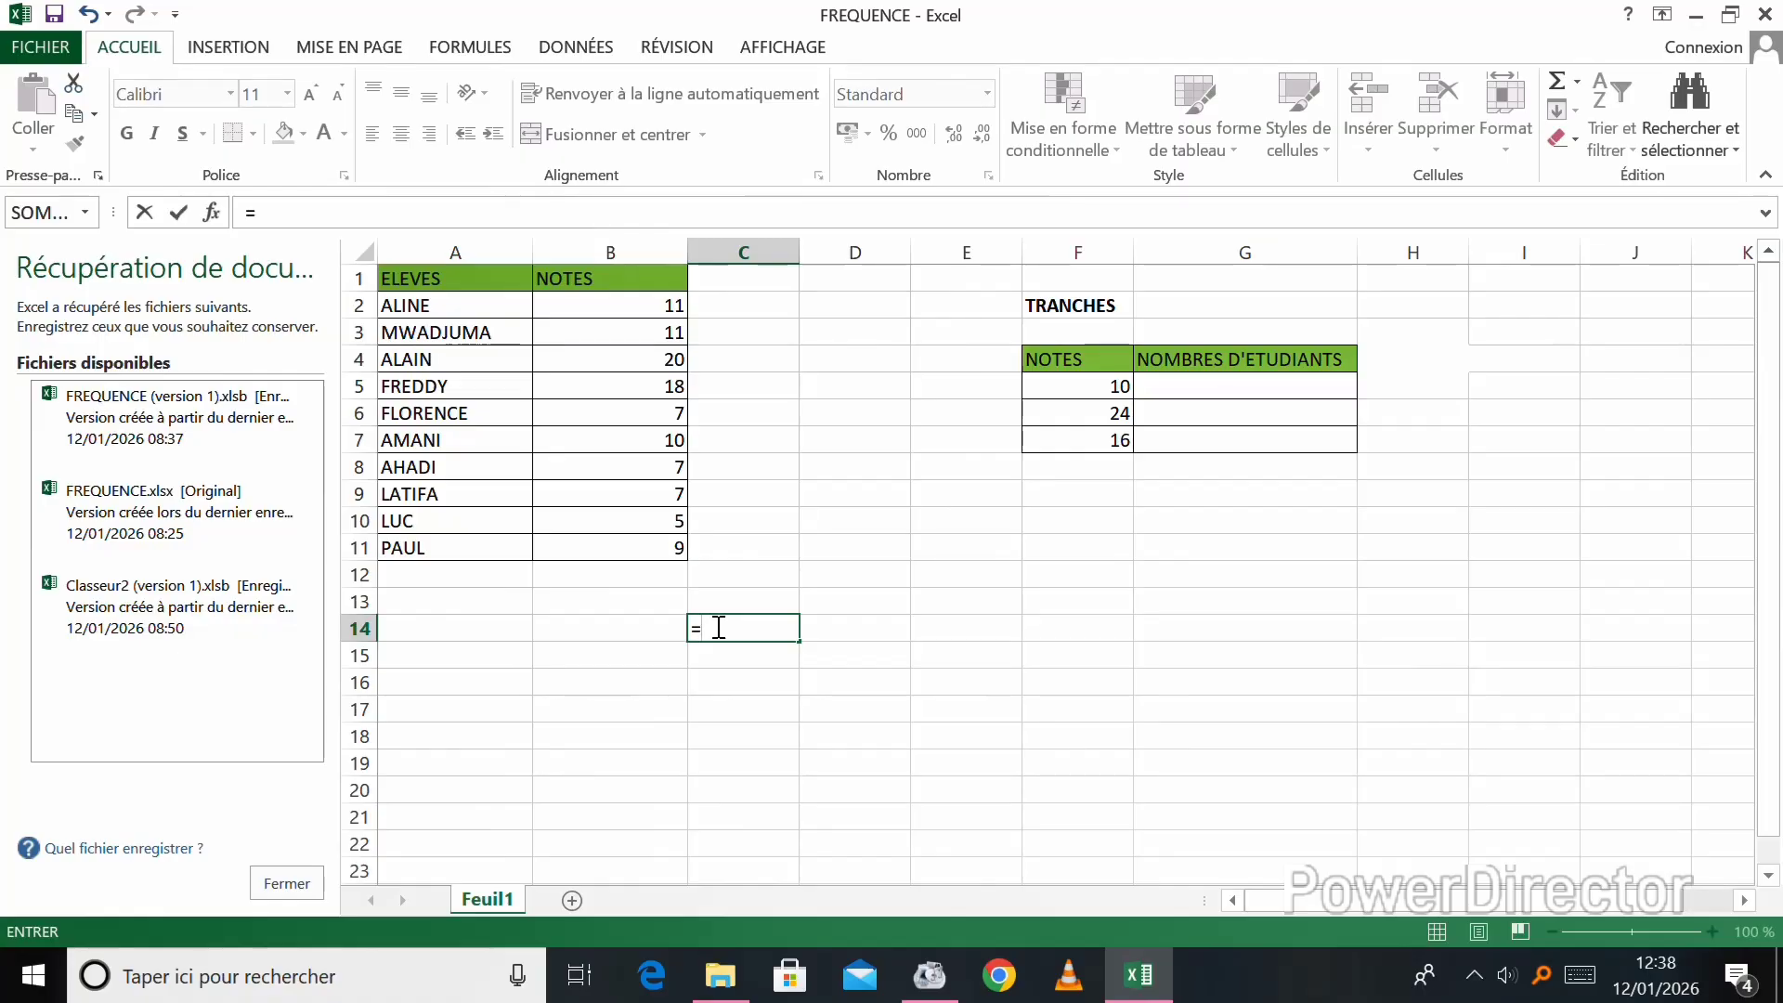
type("min")
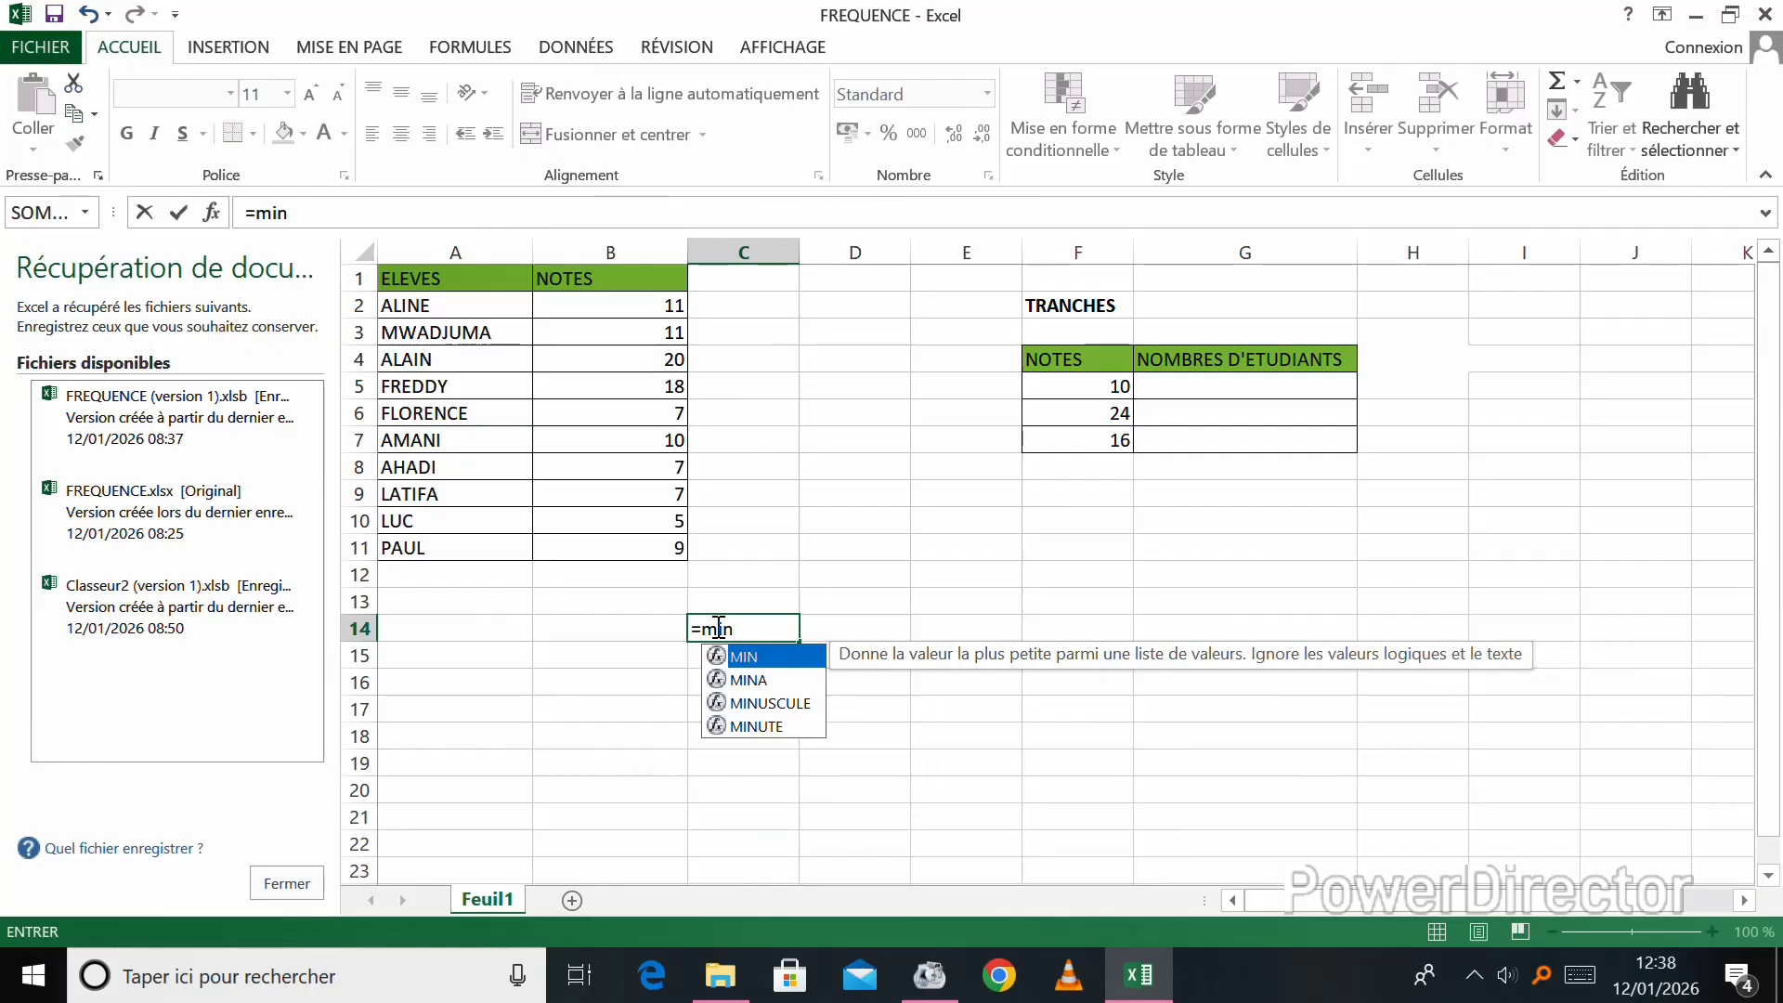
type("(")
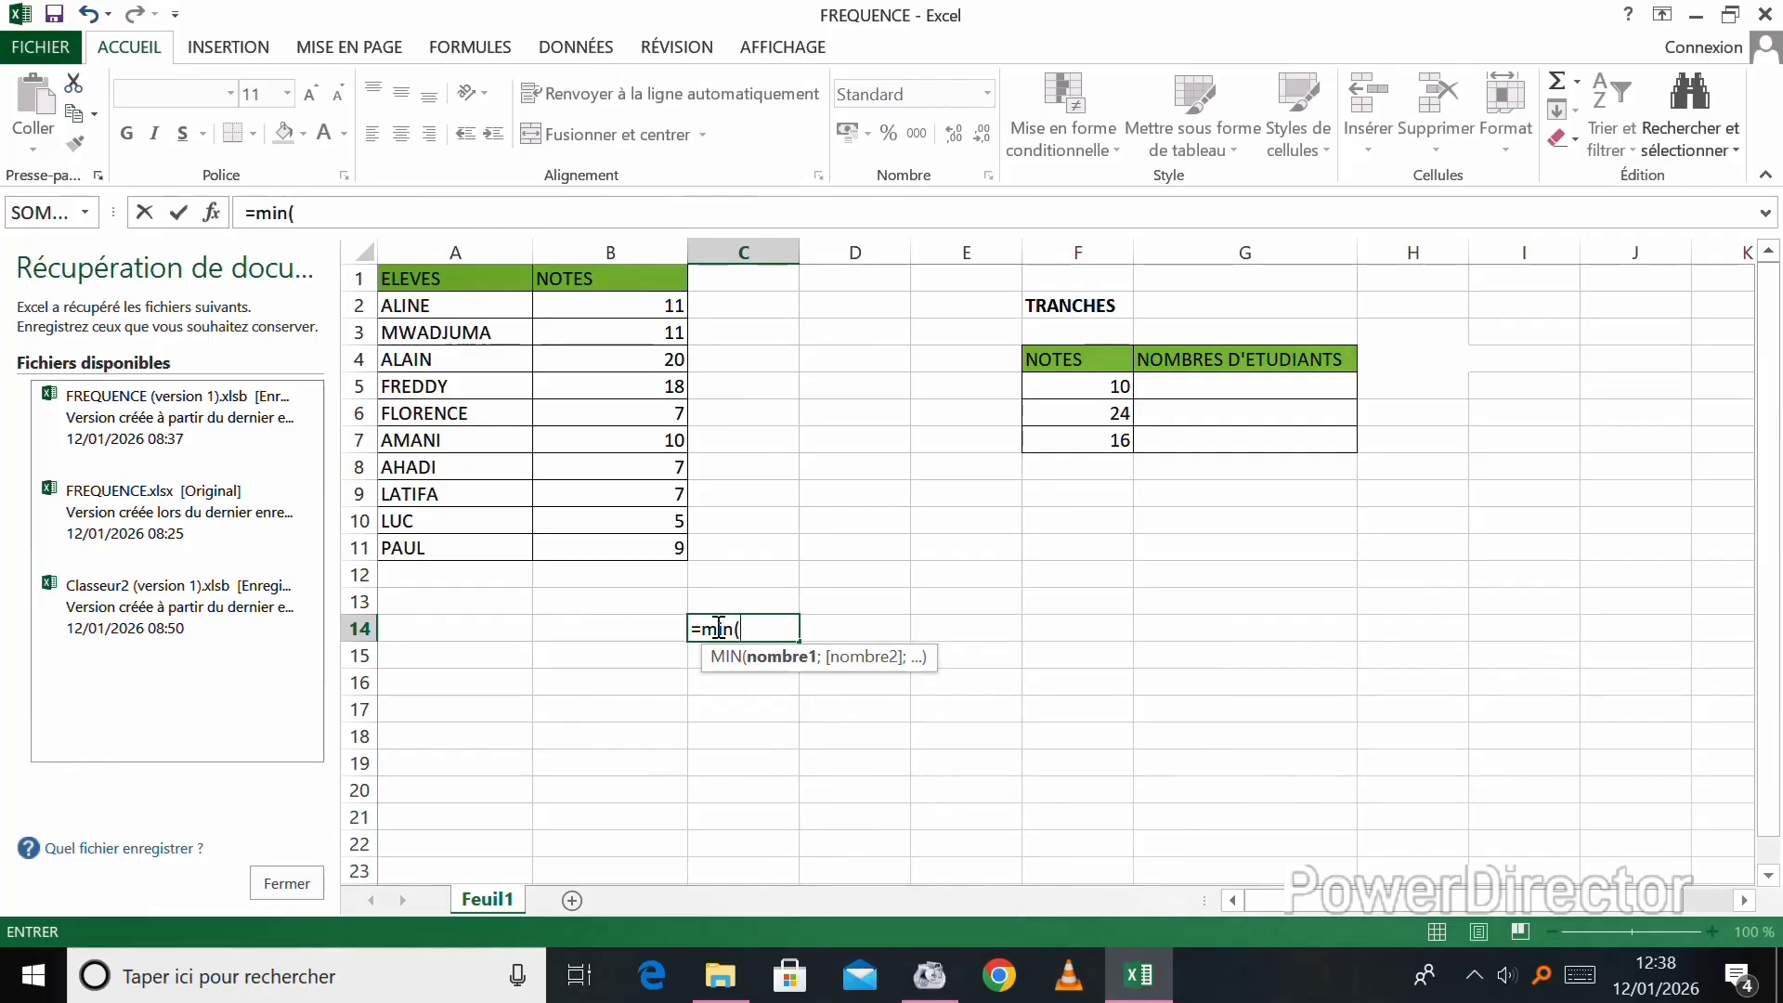
type("nom")
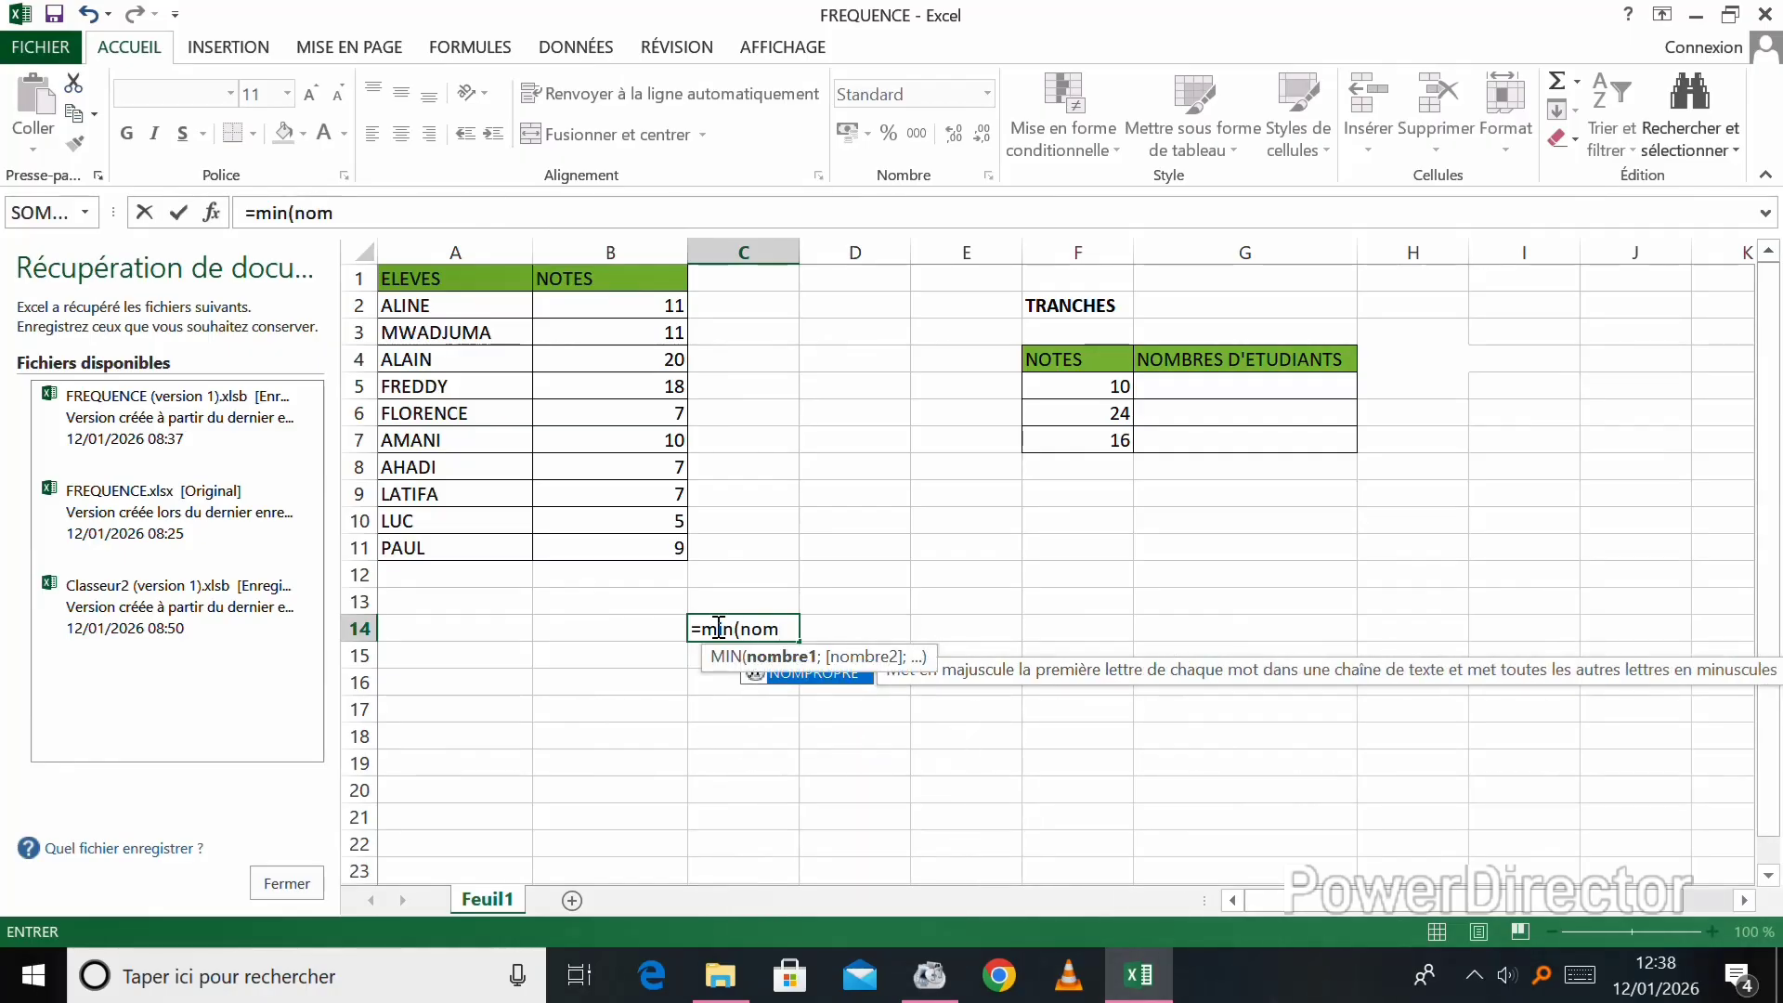
type("bre1")
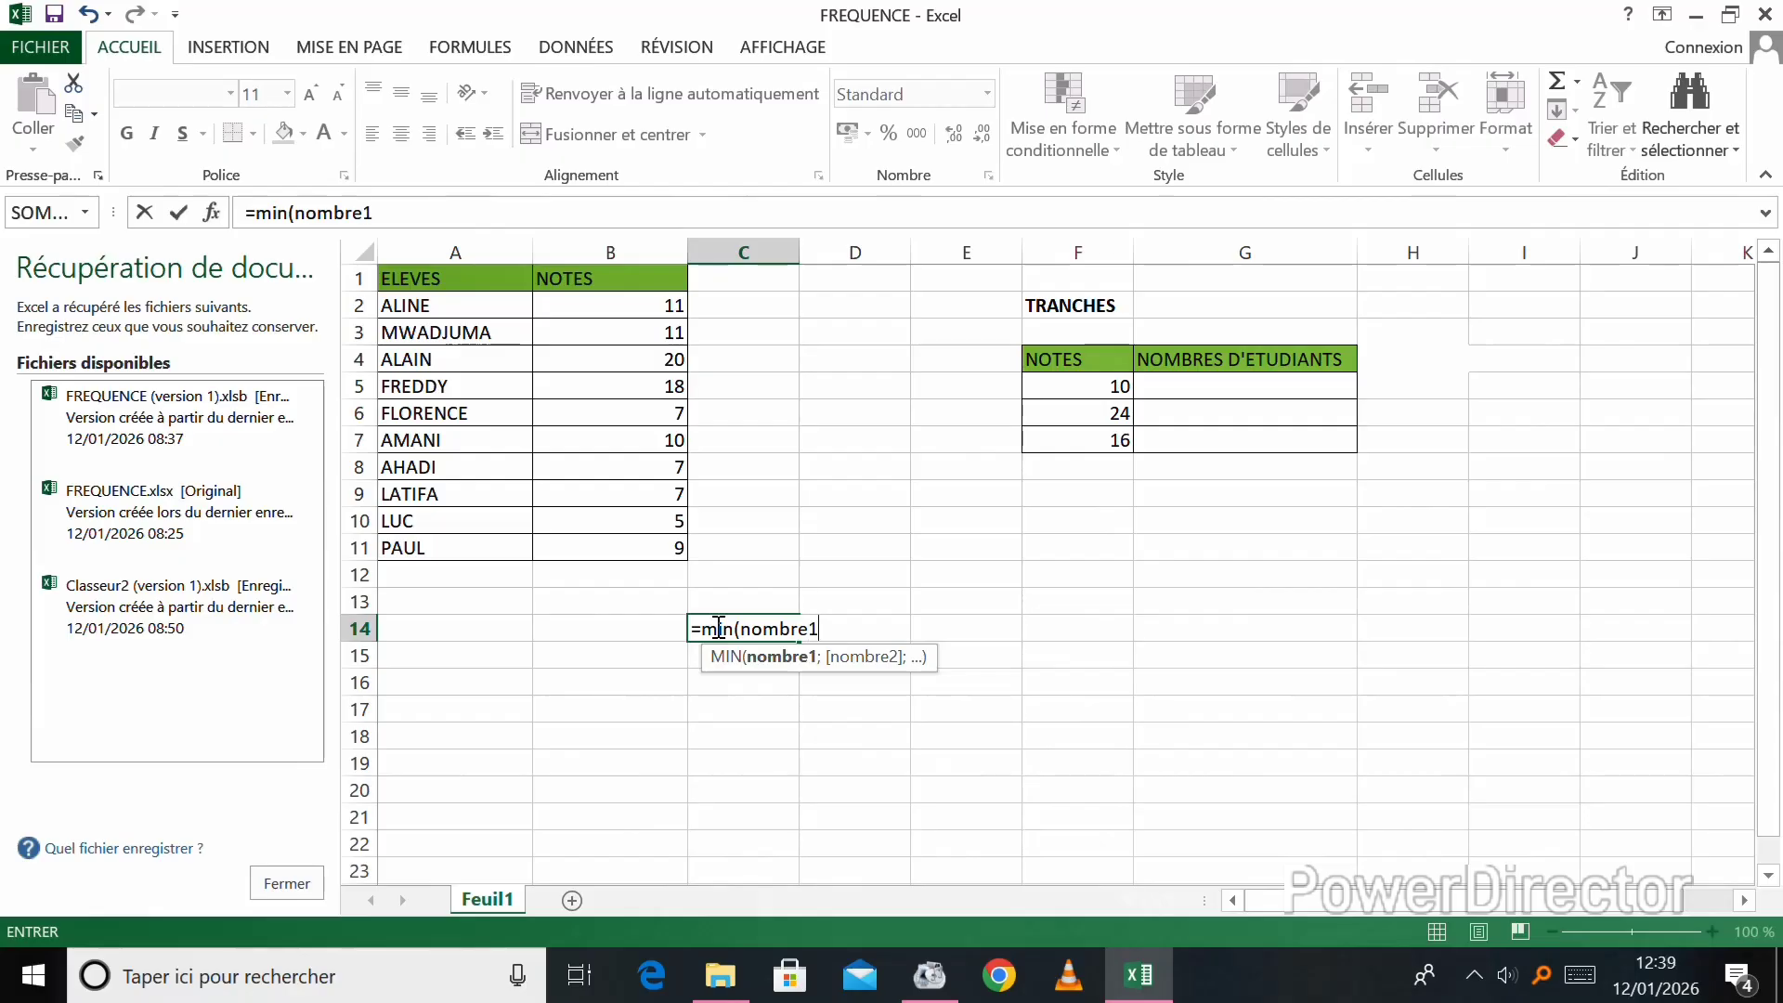
type(";")
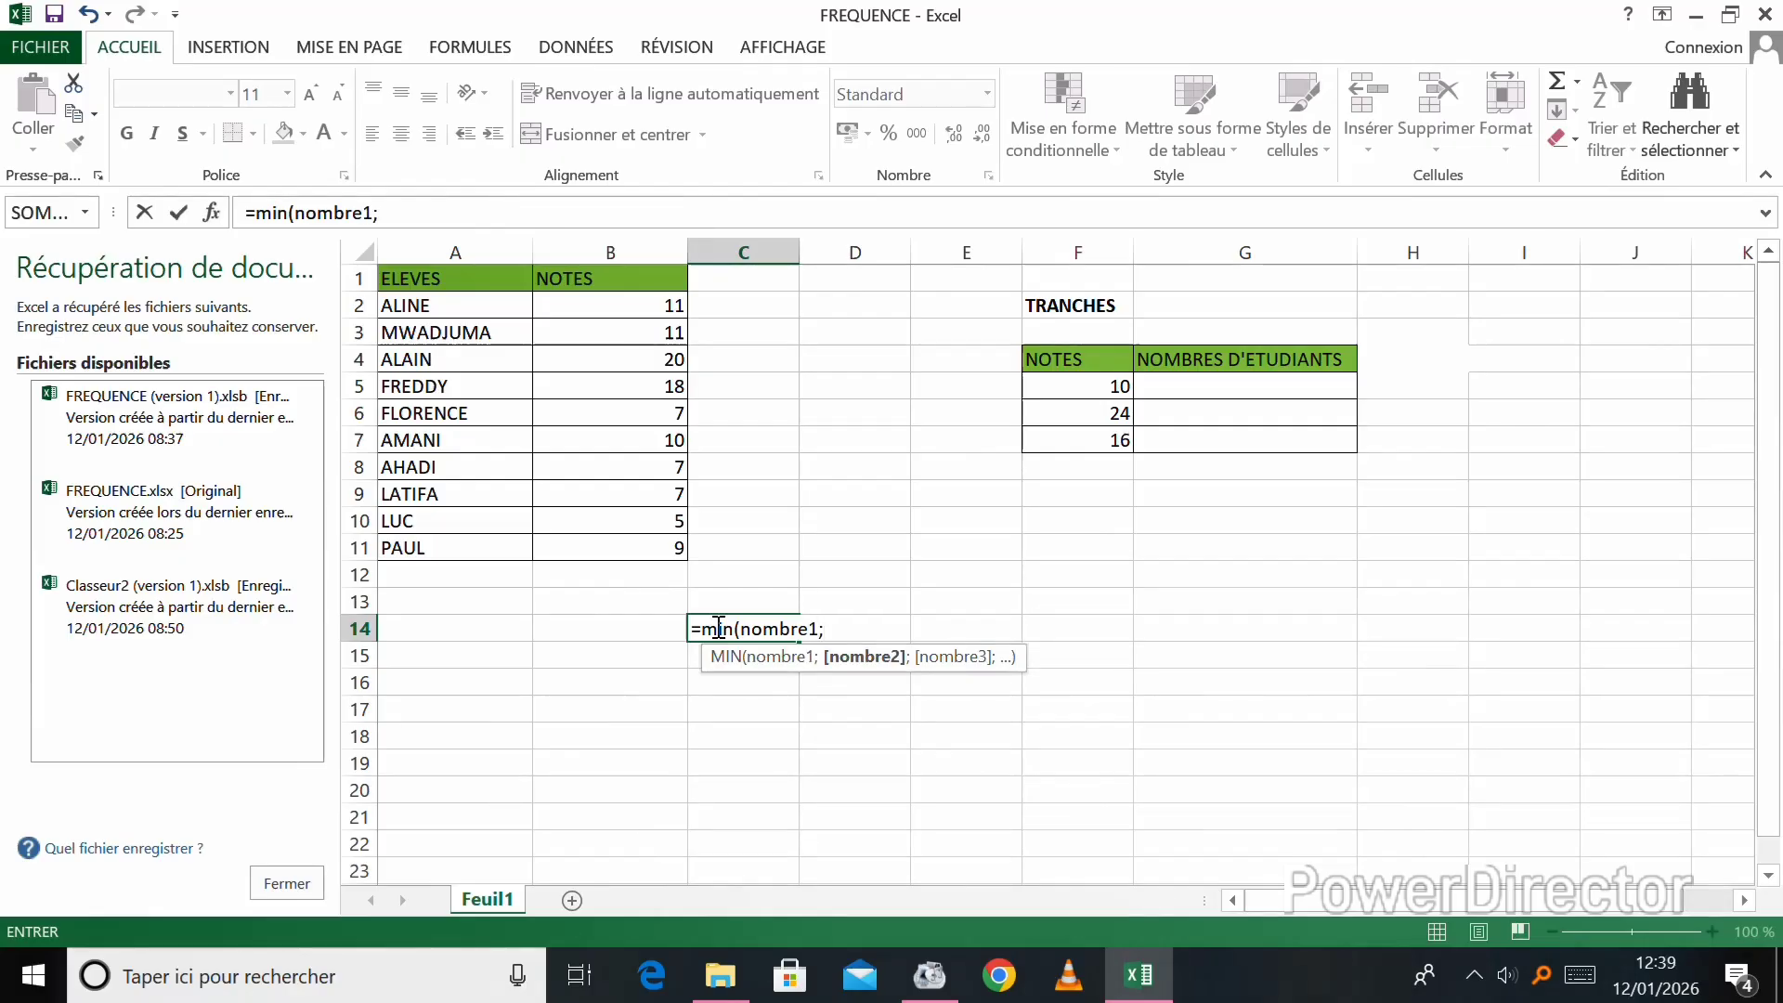
type("nomn")
key("BackSpace")
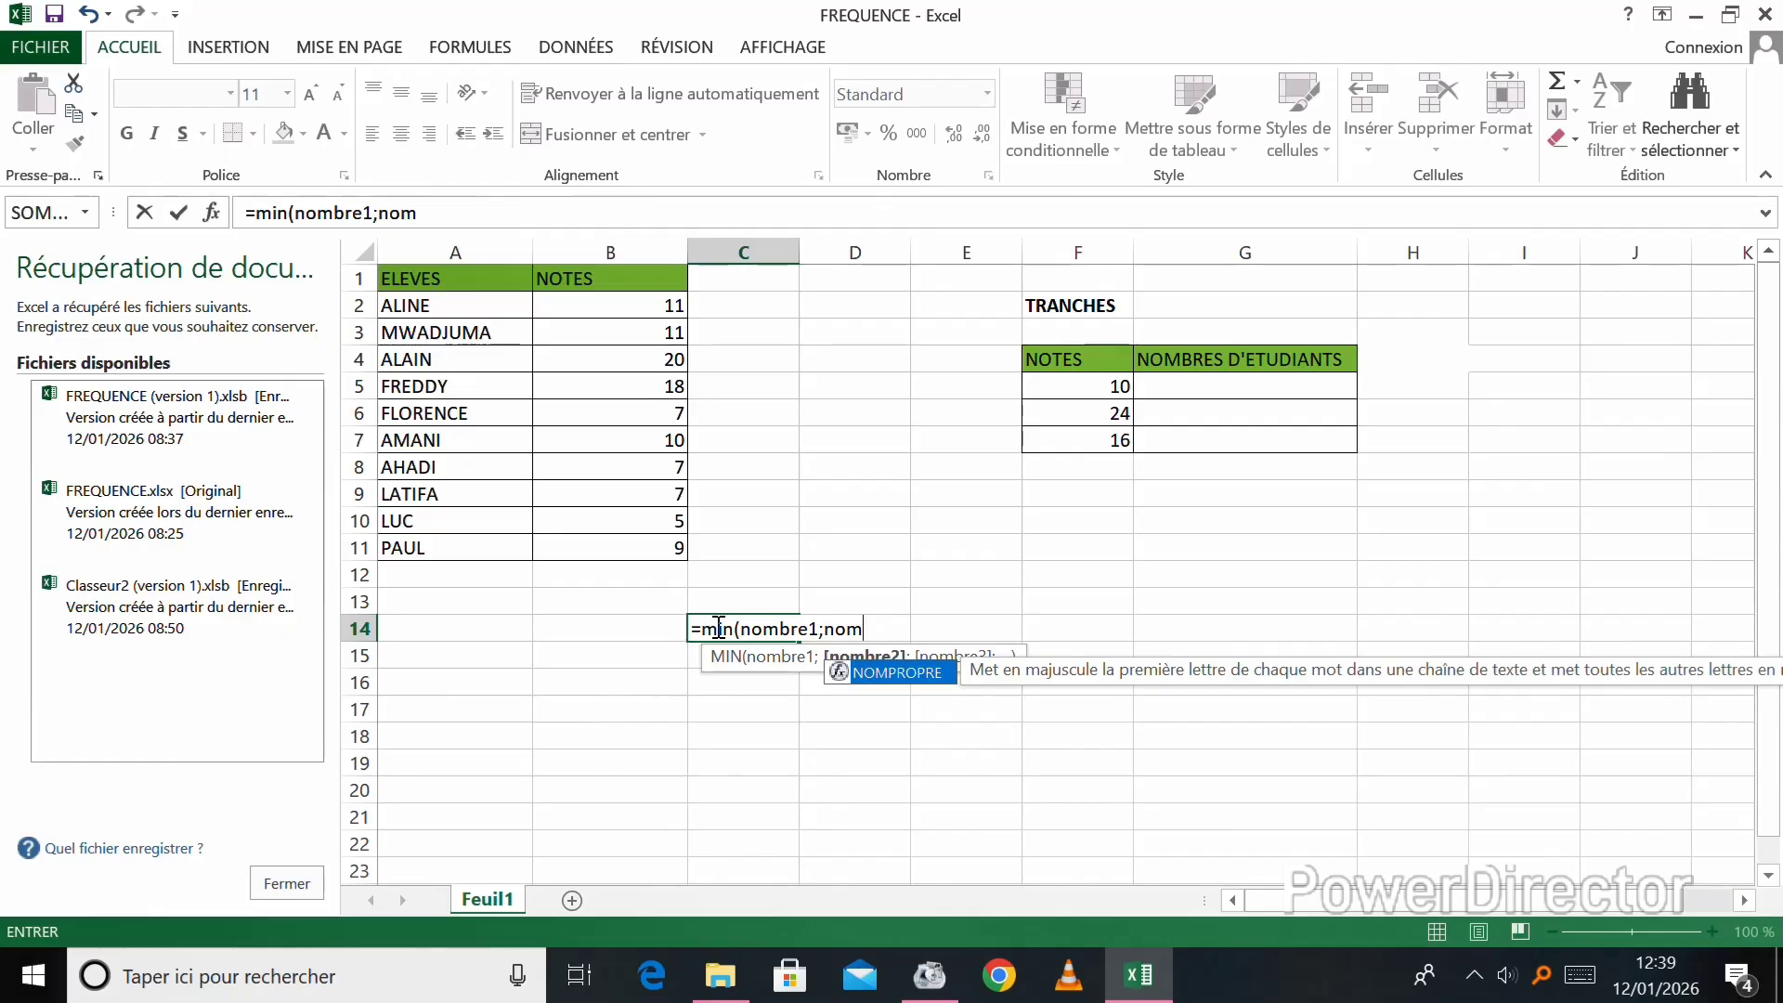
type("bre")
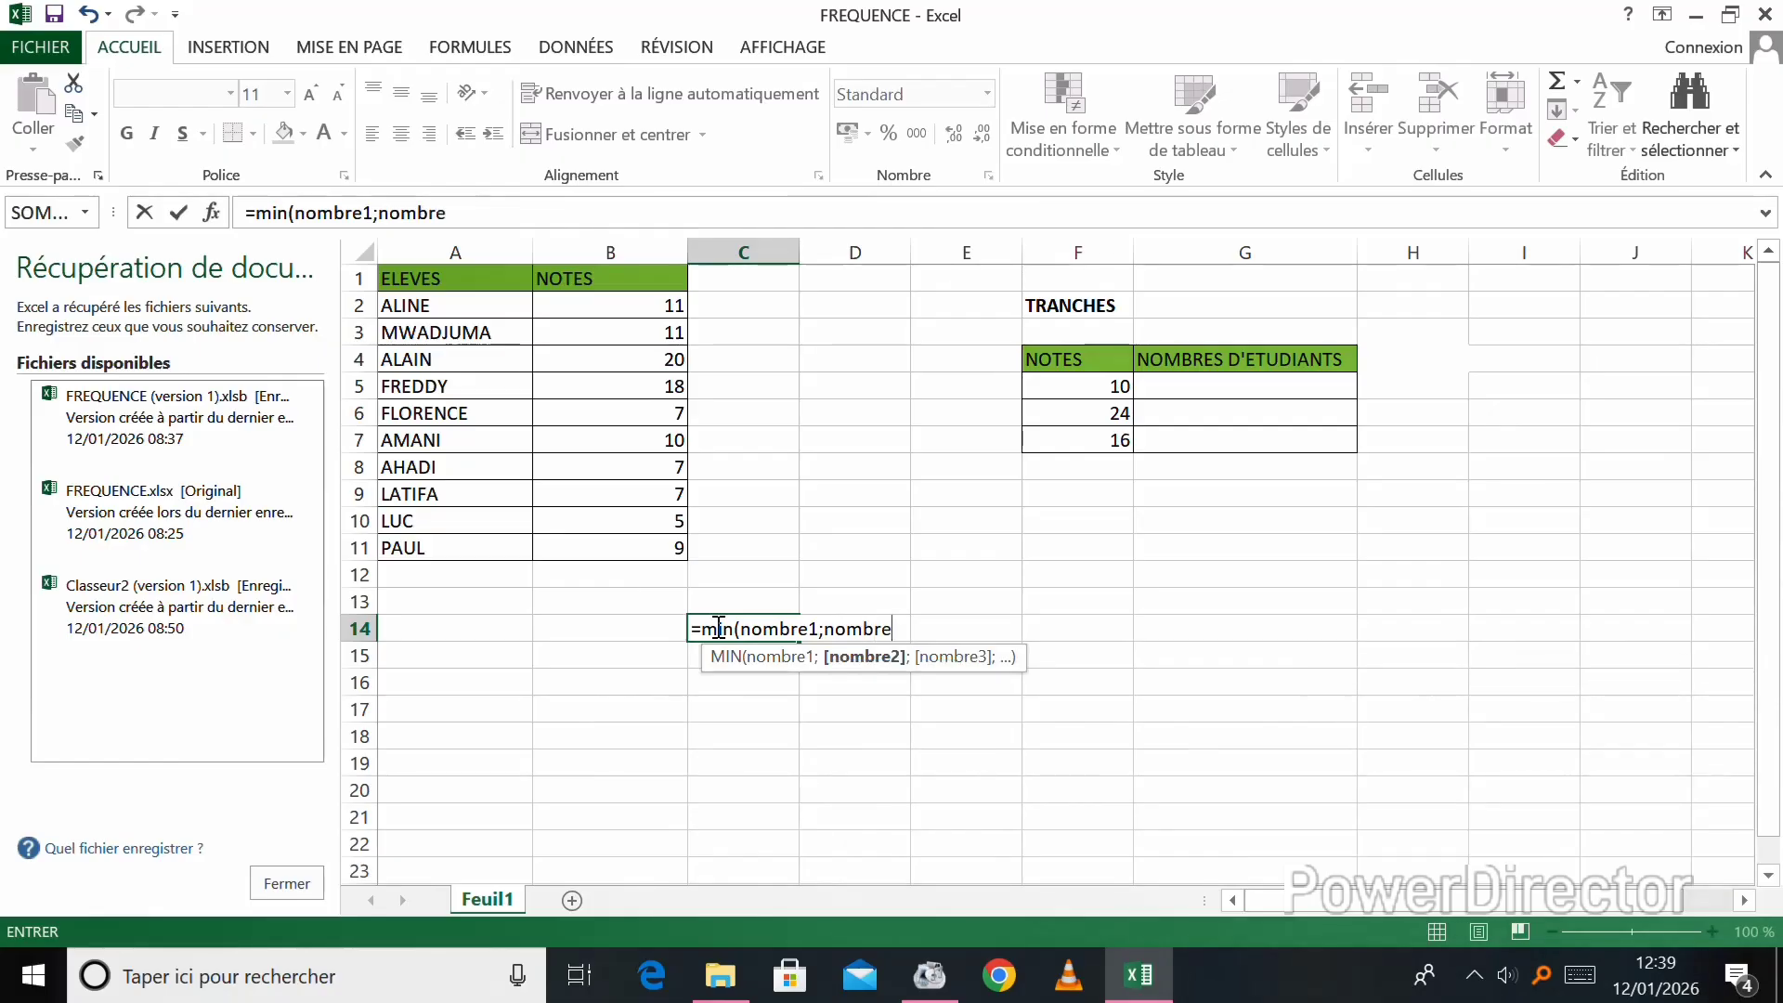
type("2")
type(";")
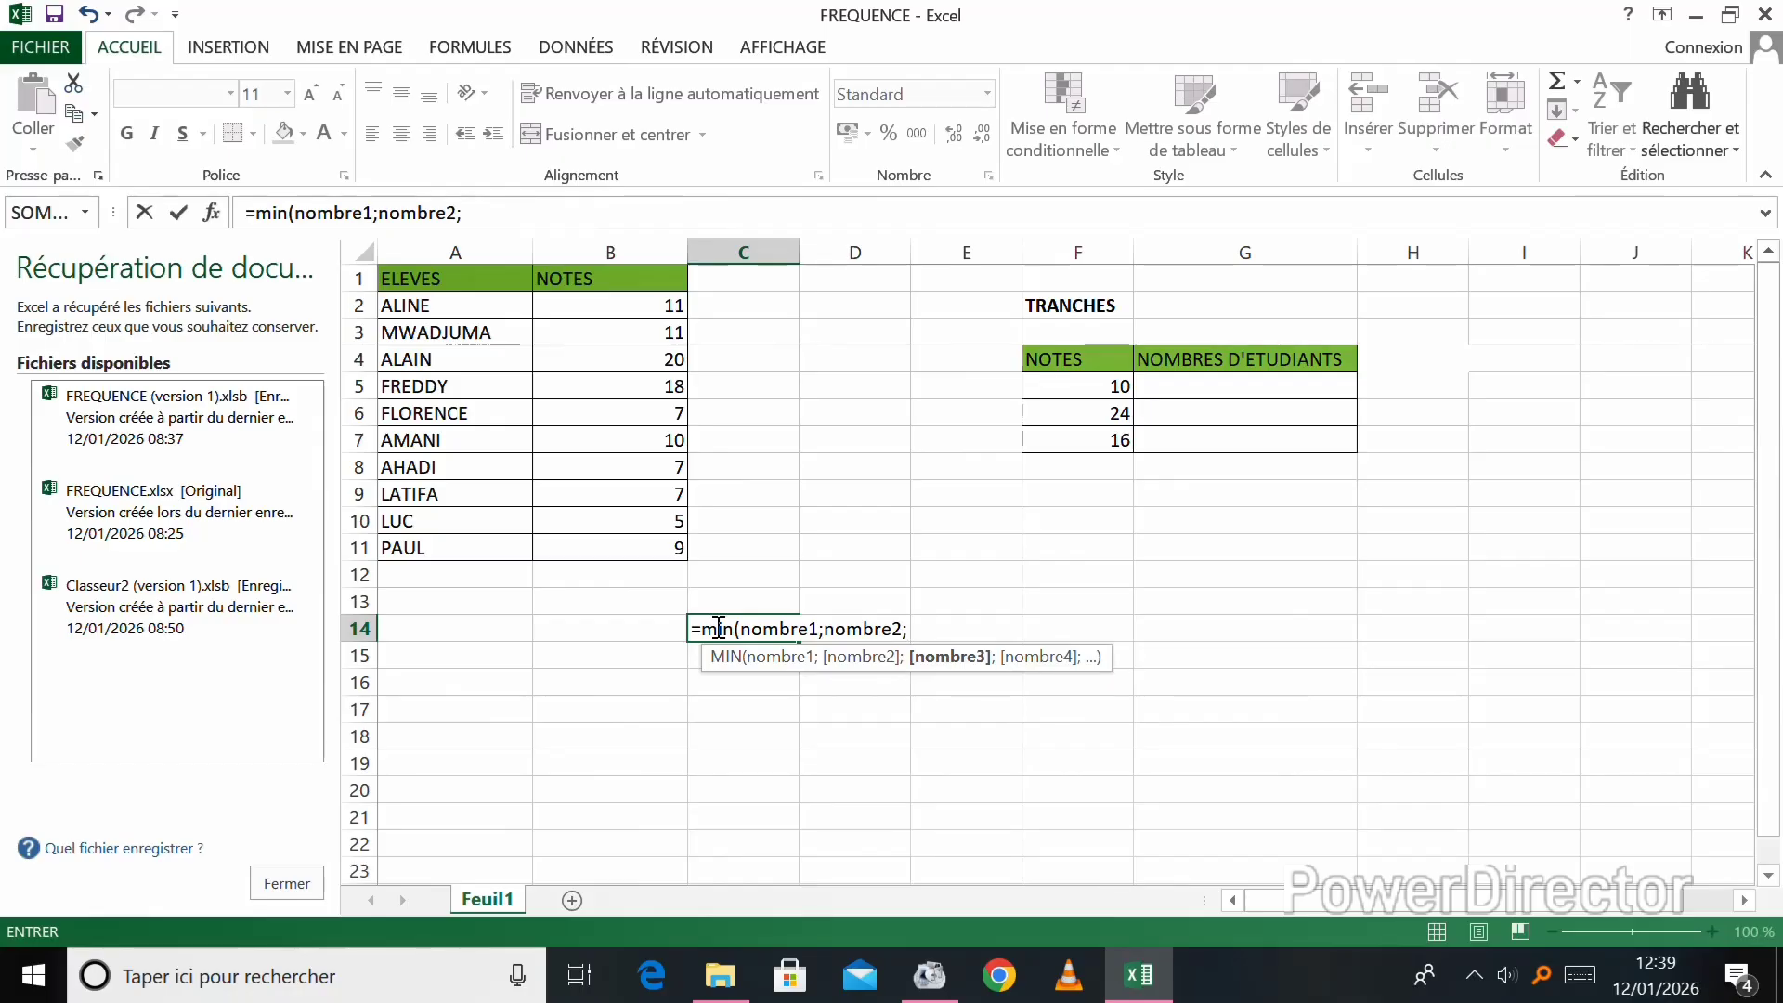
type("...)")
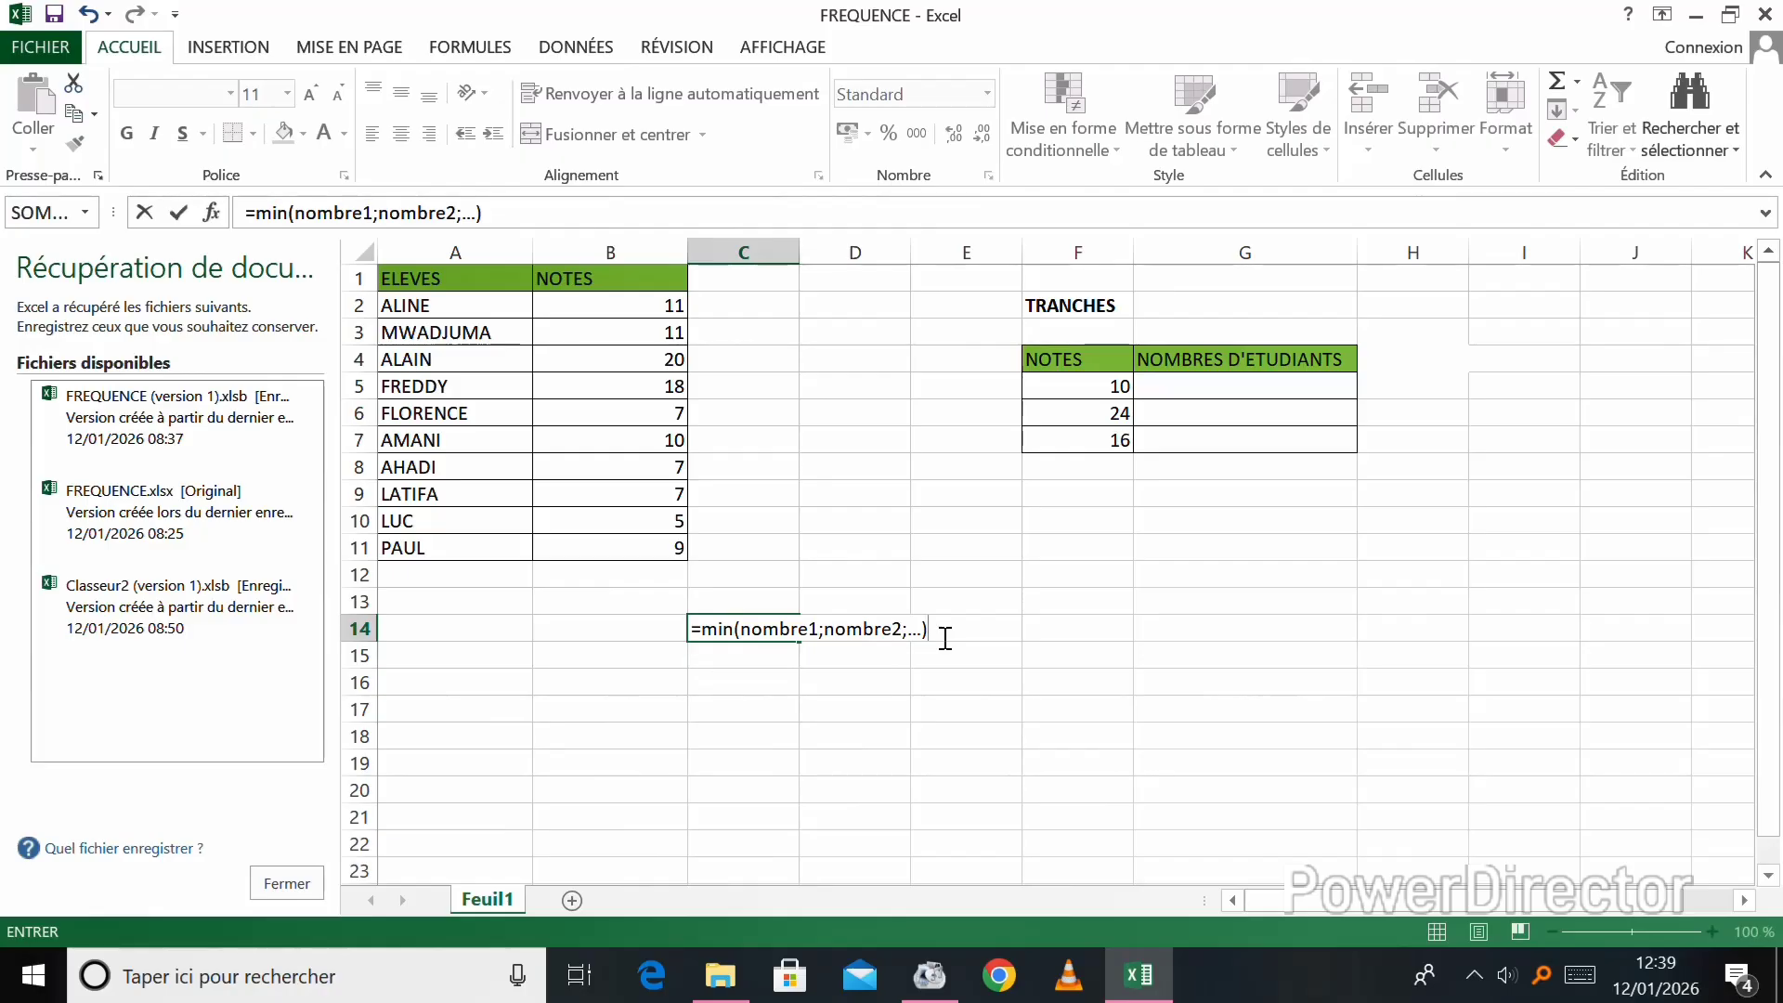
- Erase the whole syntax text from cell C14, keeping the cell in edit mode
key("BackSpace")
key("BackSpace")
key("BackSpace")
key("BackSpace")
key("BackSpace")
key("BackSpace")
key("BackSpace")
key("BackSpace")
key("BackSpace")
key("BackSpace")
key("BackSpace")
key("BackSpace")
key("BackSpace")
key("BackSpace")
key("BackSpace")
key("BackSpace")
key("BackSpace")
key("BackSpace")
key("BackSpace")
key("BackSpace")
key("BackSpace")
key("BackSpace")
key("BackSpace")
key("BackSpace")
key("BackSpace")
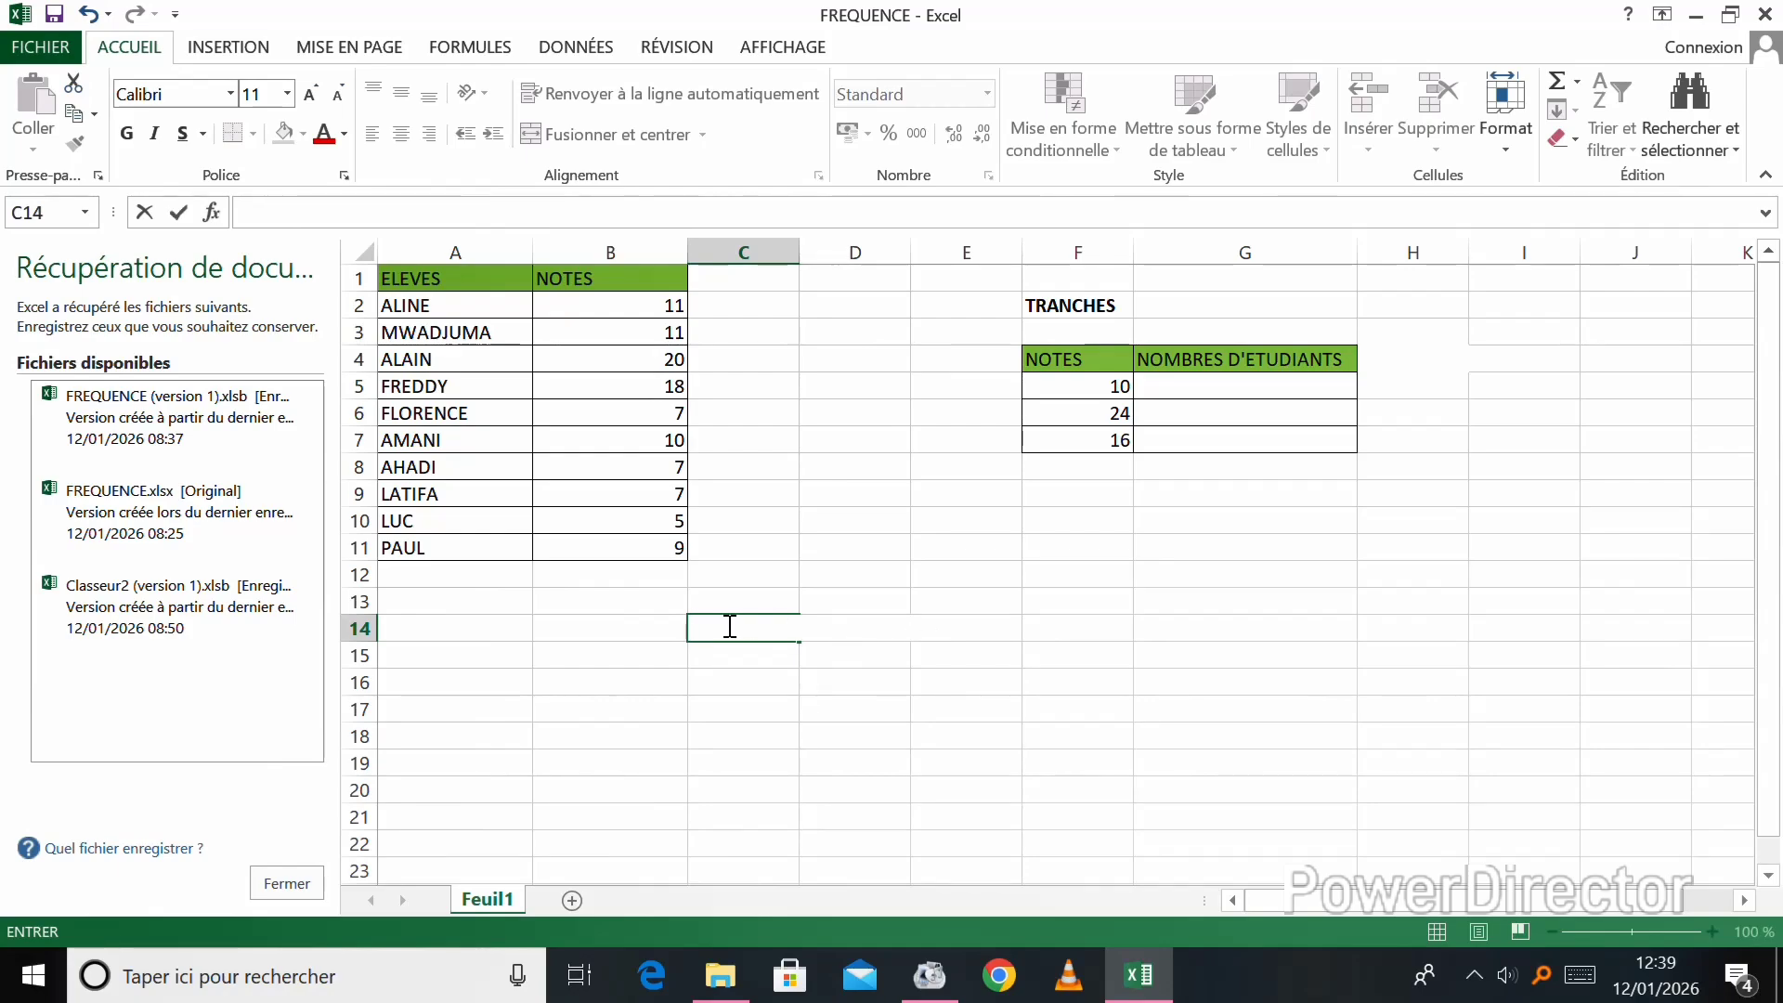
- Enter the formula =MIN(5;7;10) in cell C14, keeping that cell selected
type("=")
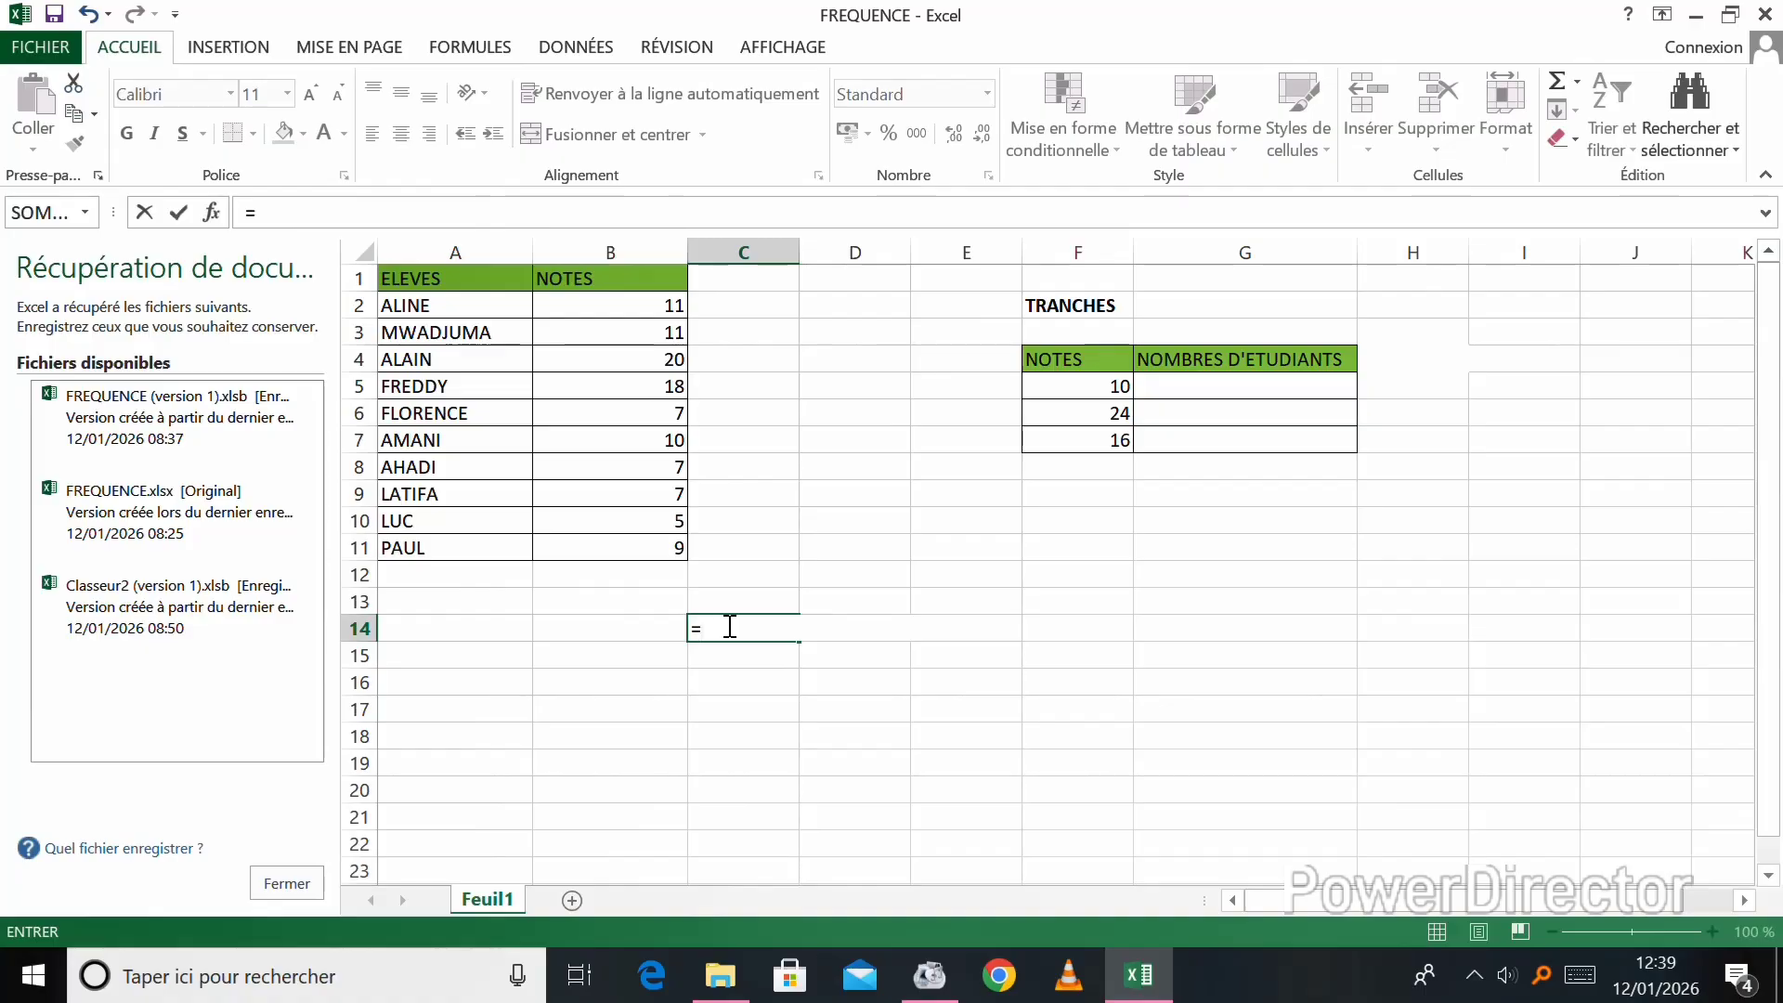
type("m")
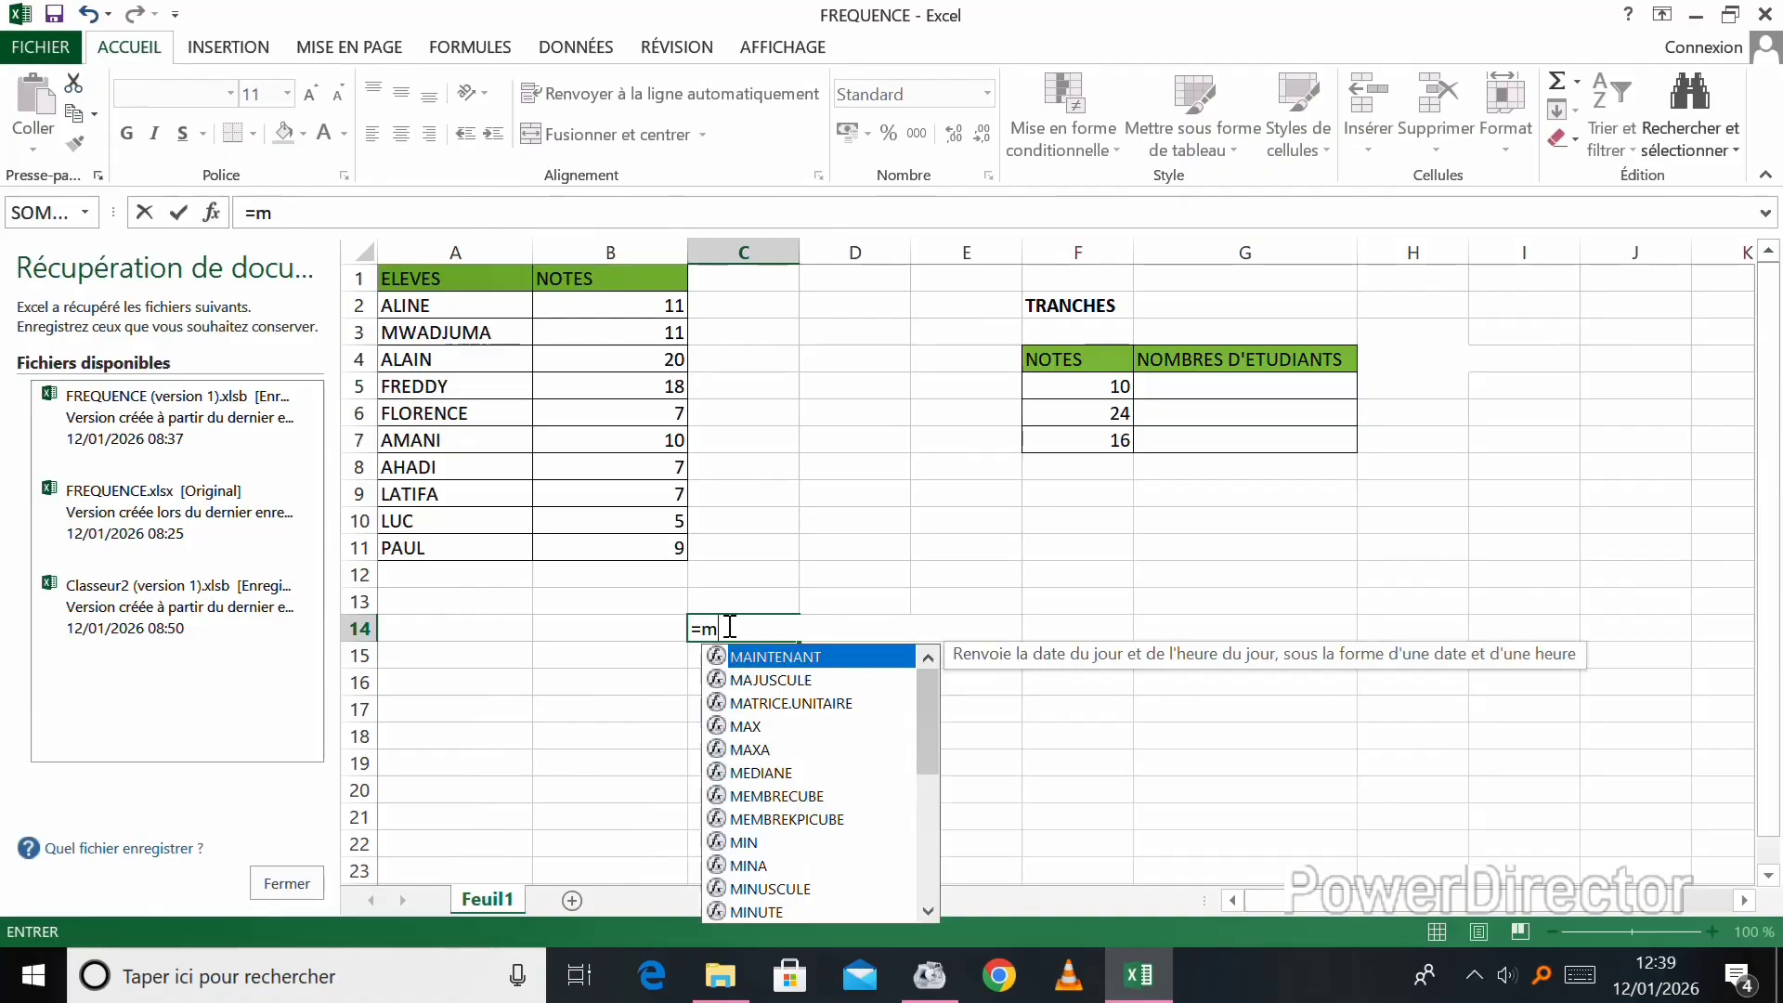
type("in")
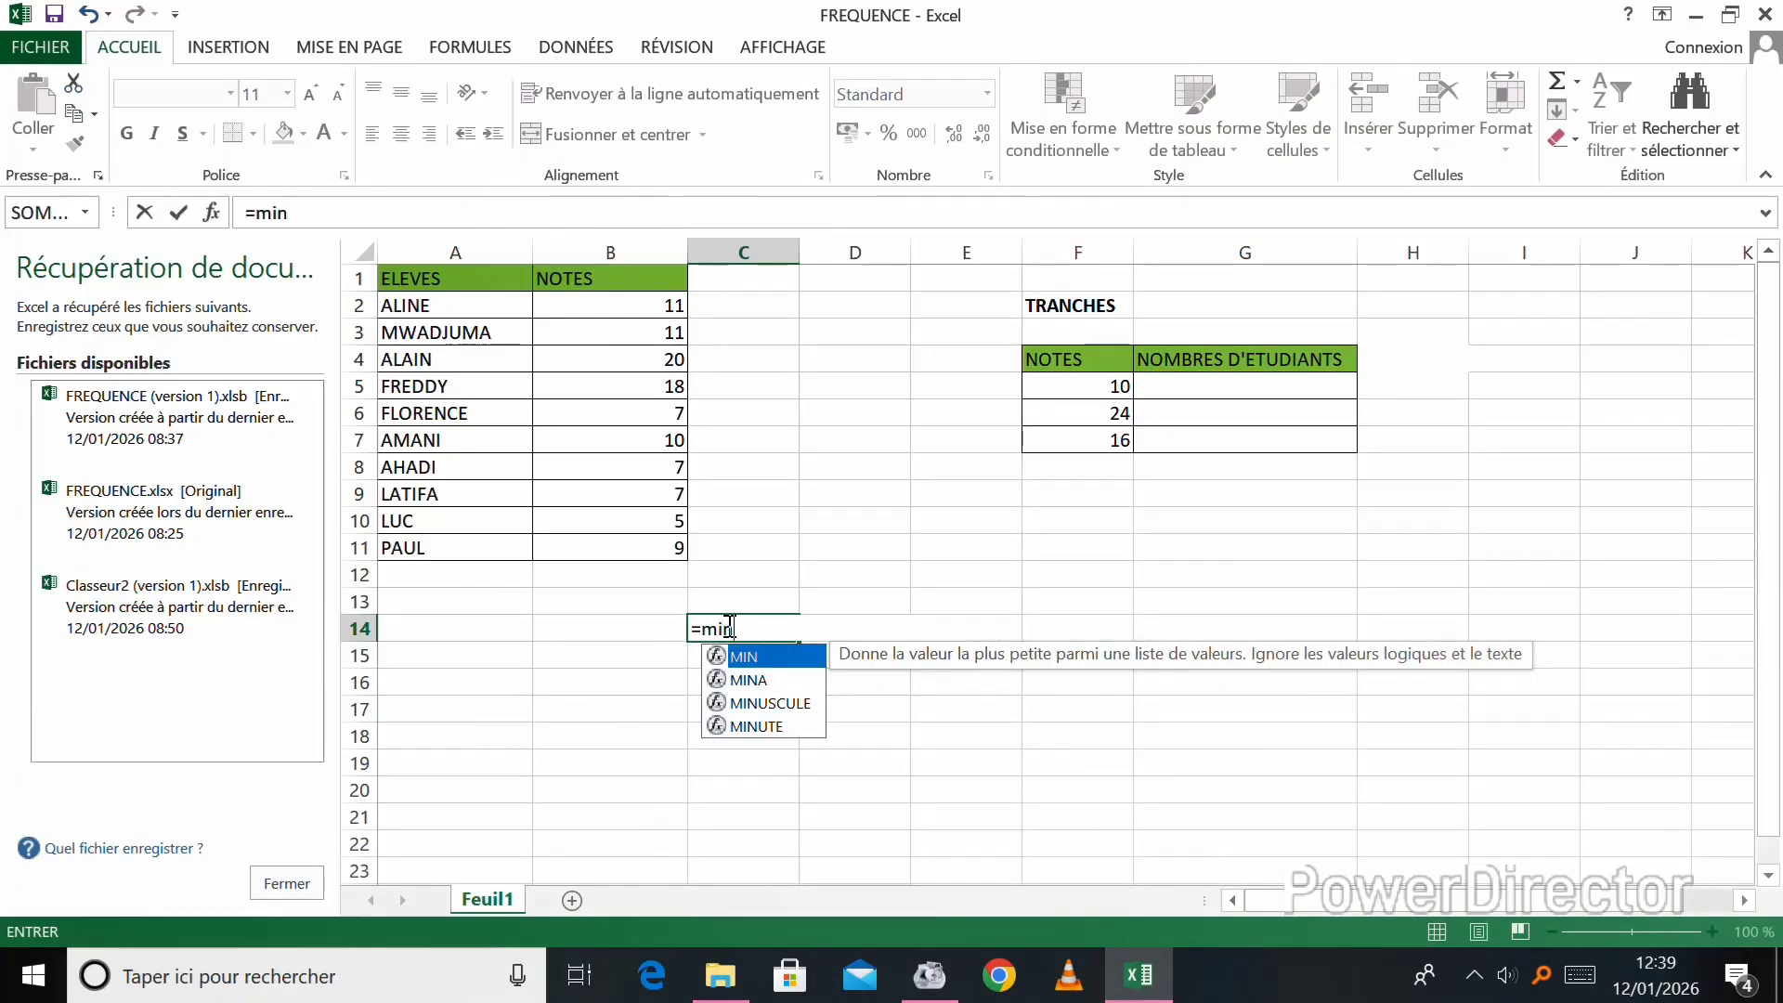
type("(")
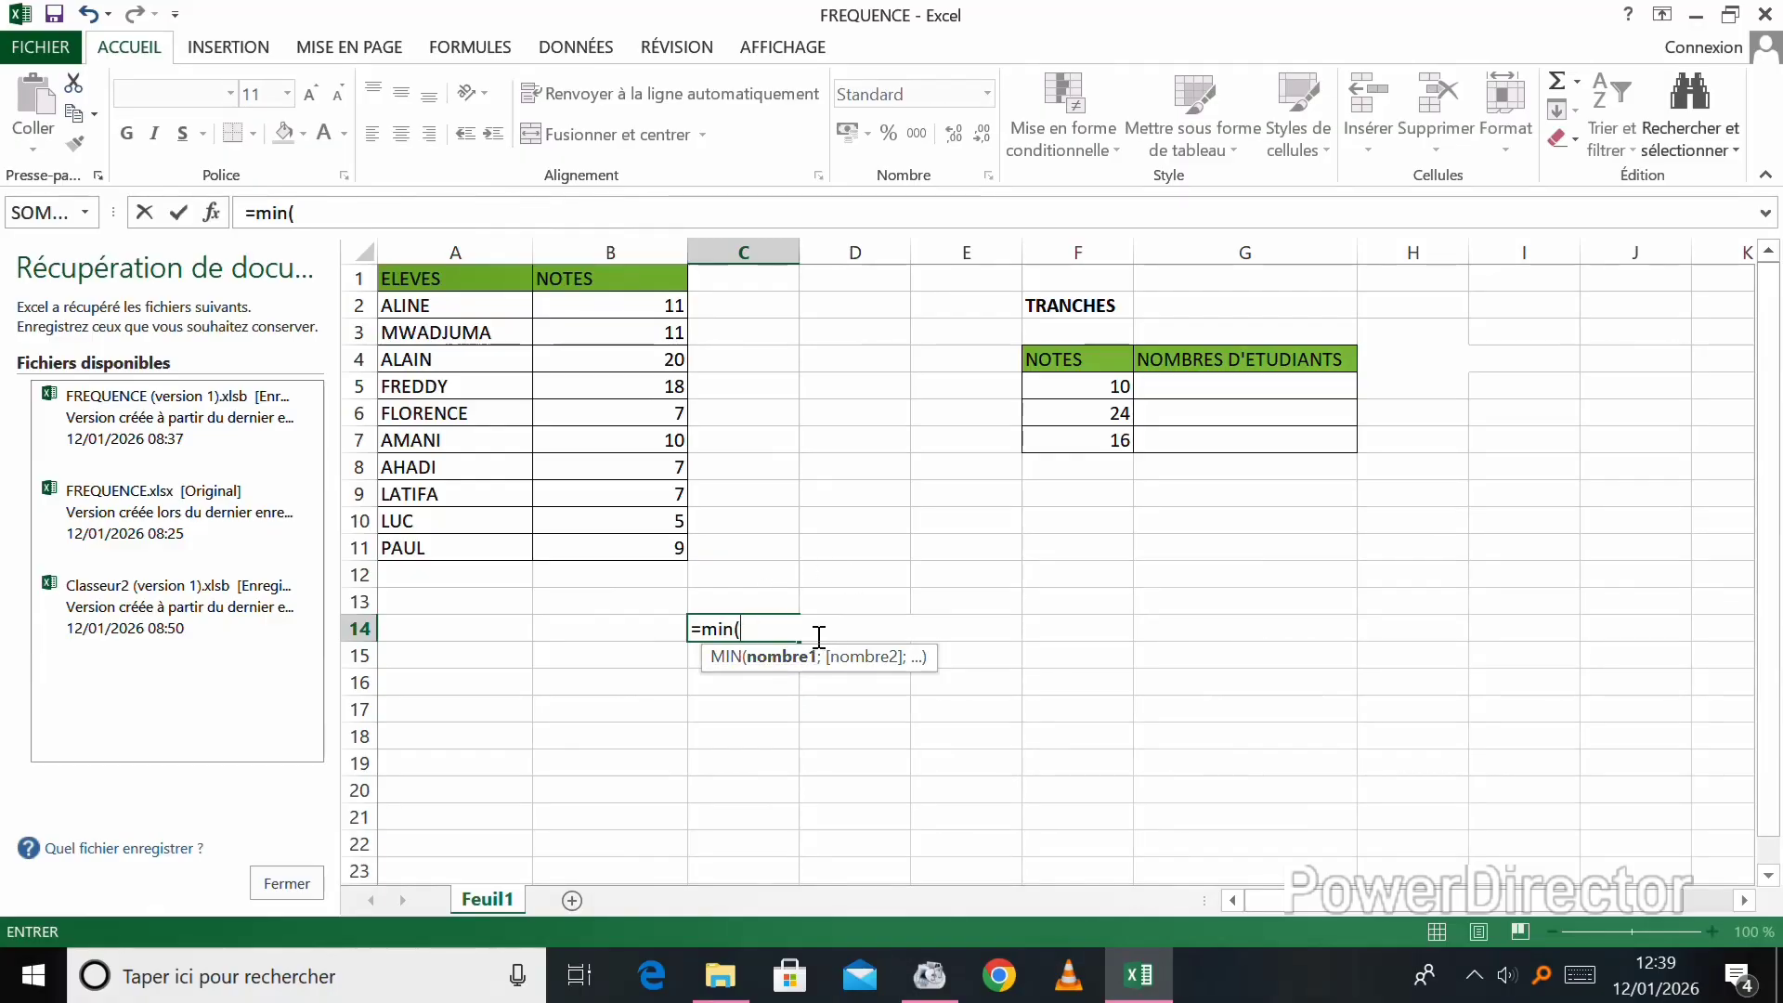
type("5;")
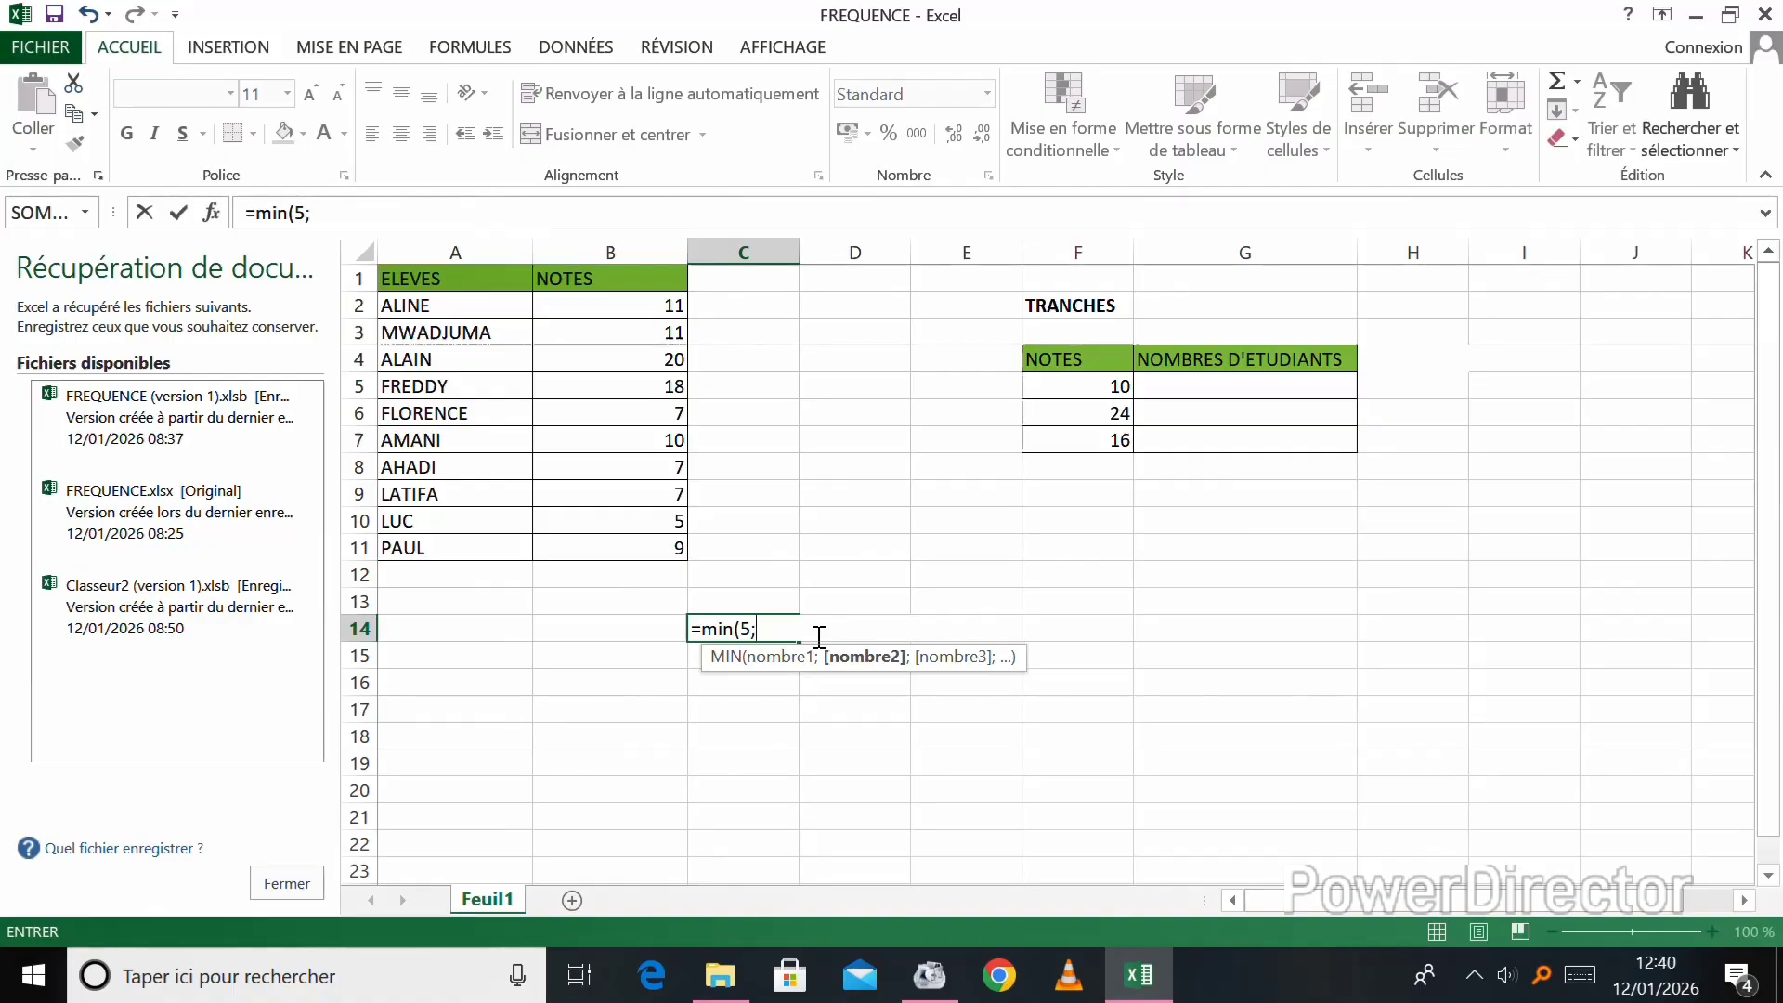
type("7;")
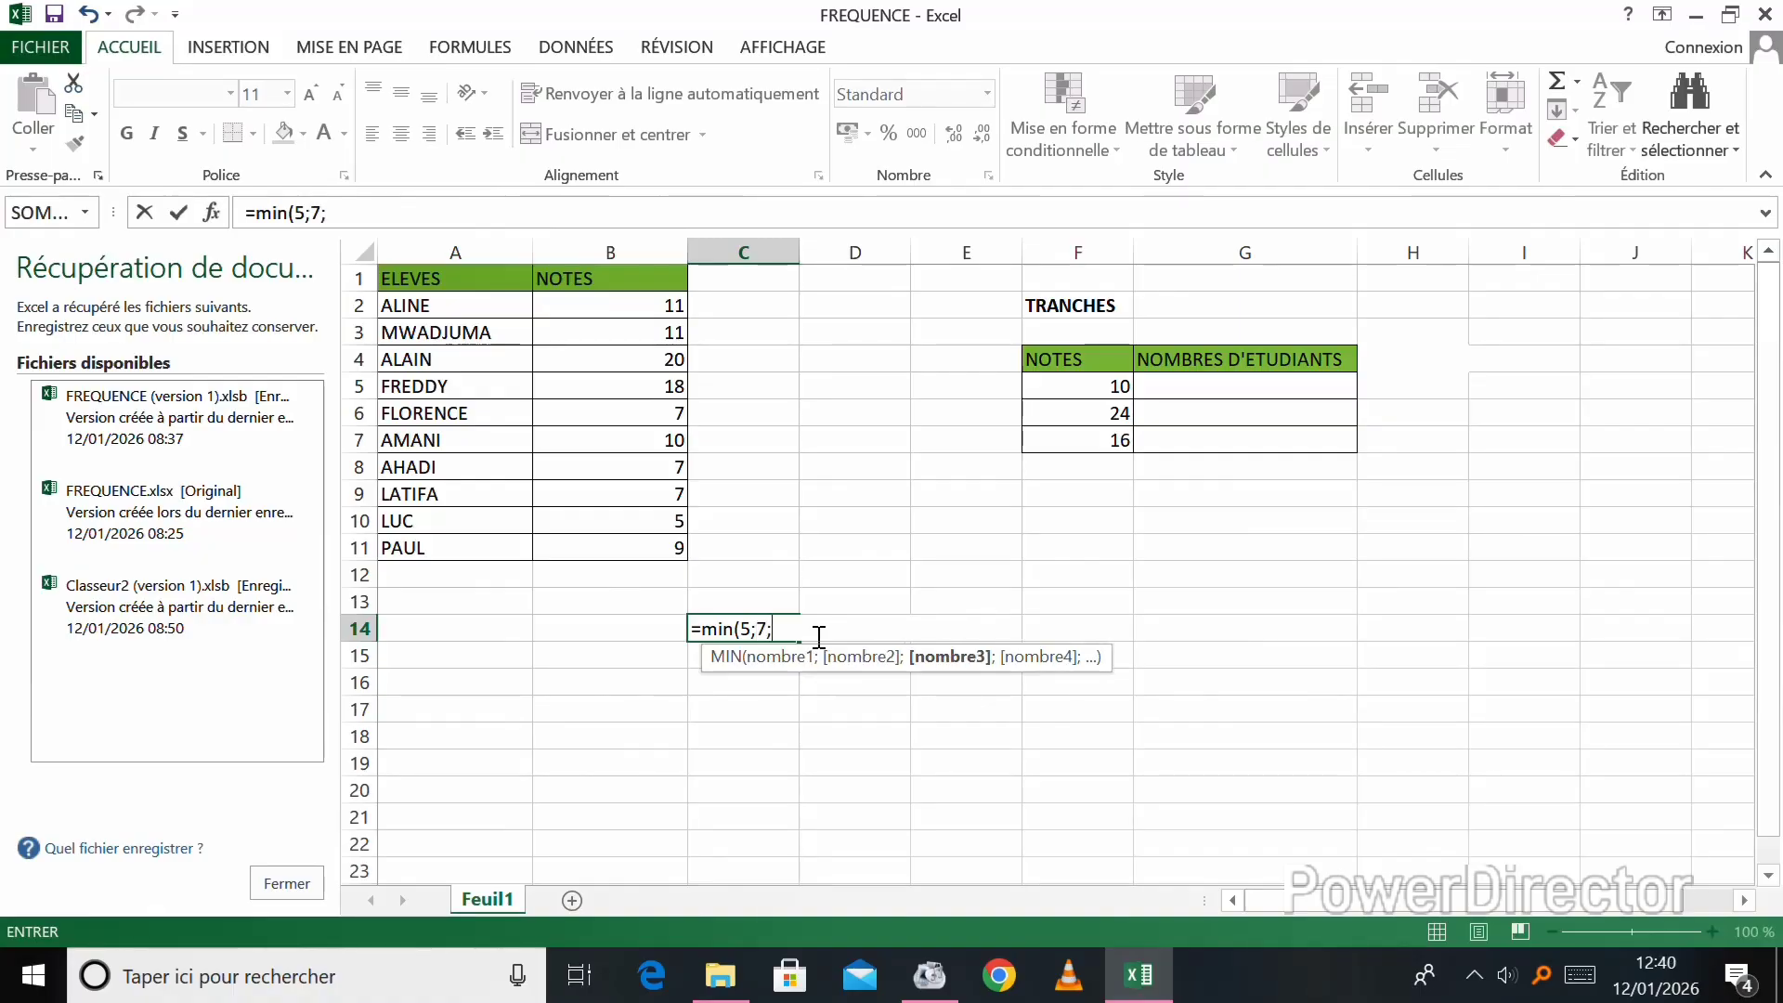
type("10)")
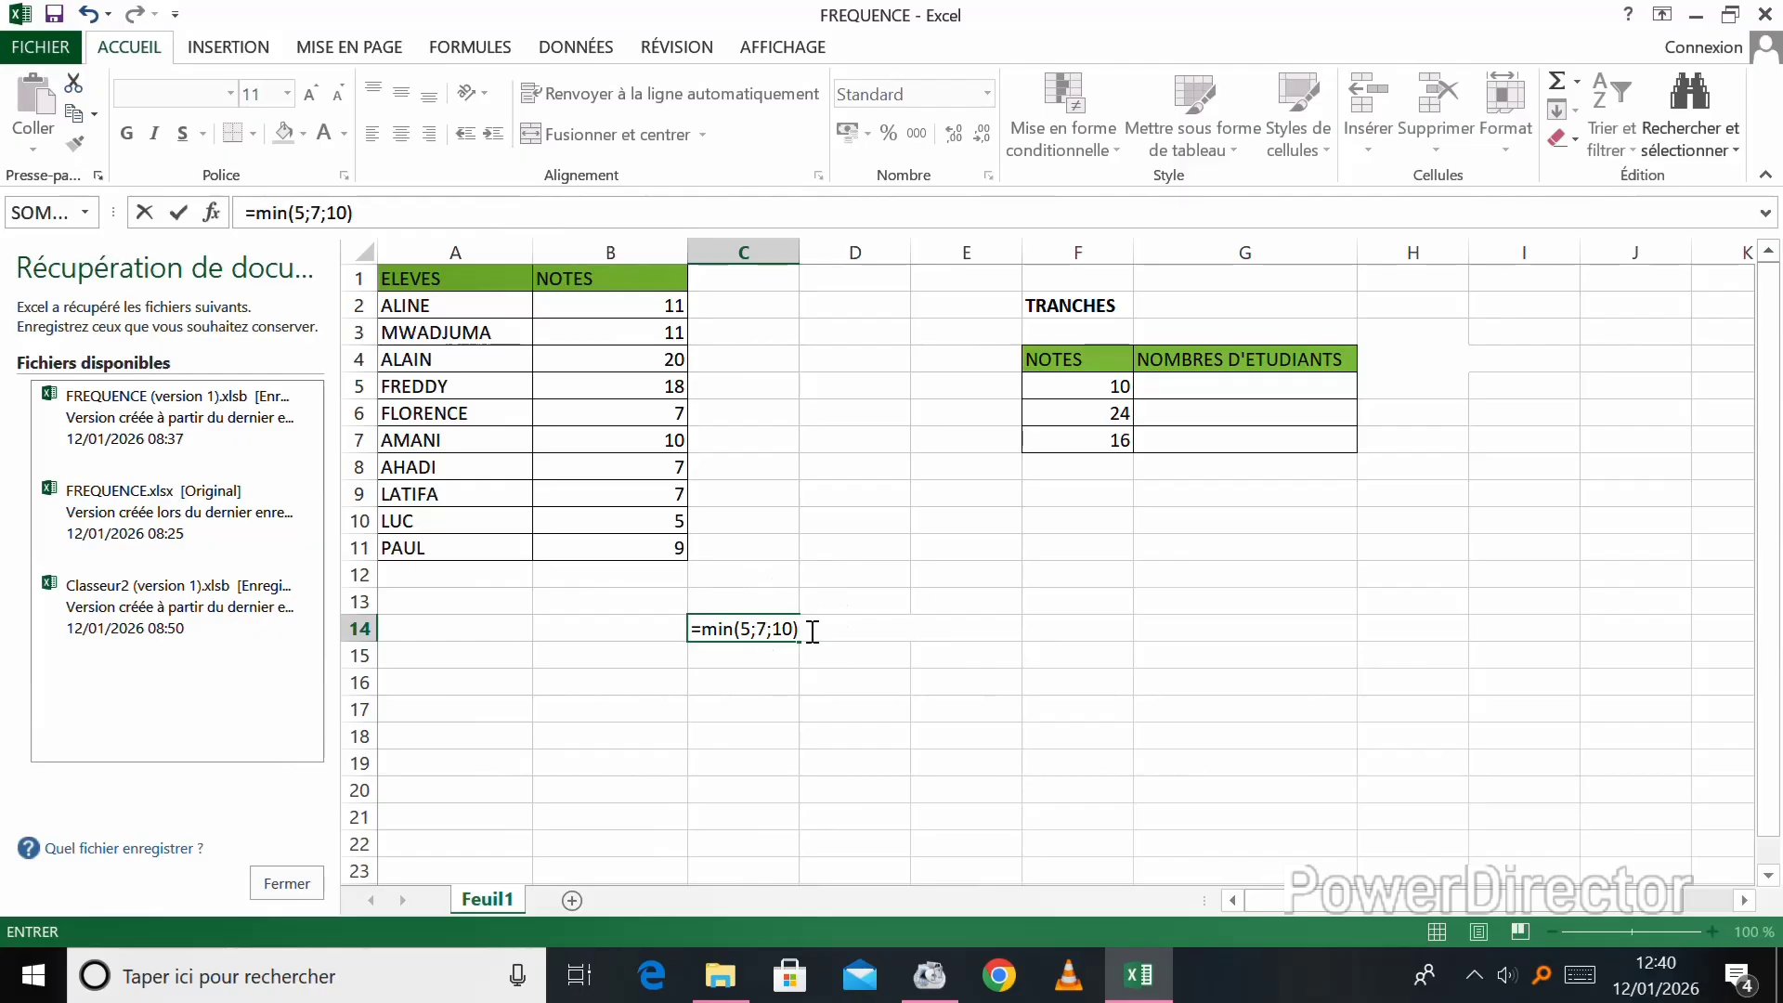
key("ctrl+Return")
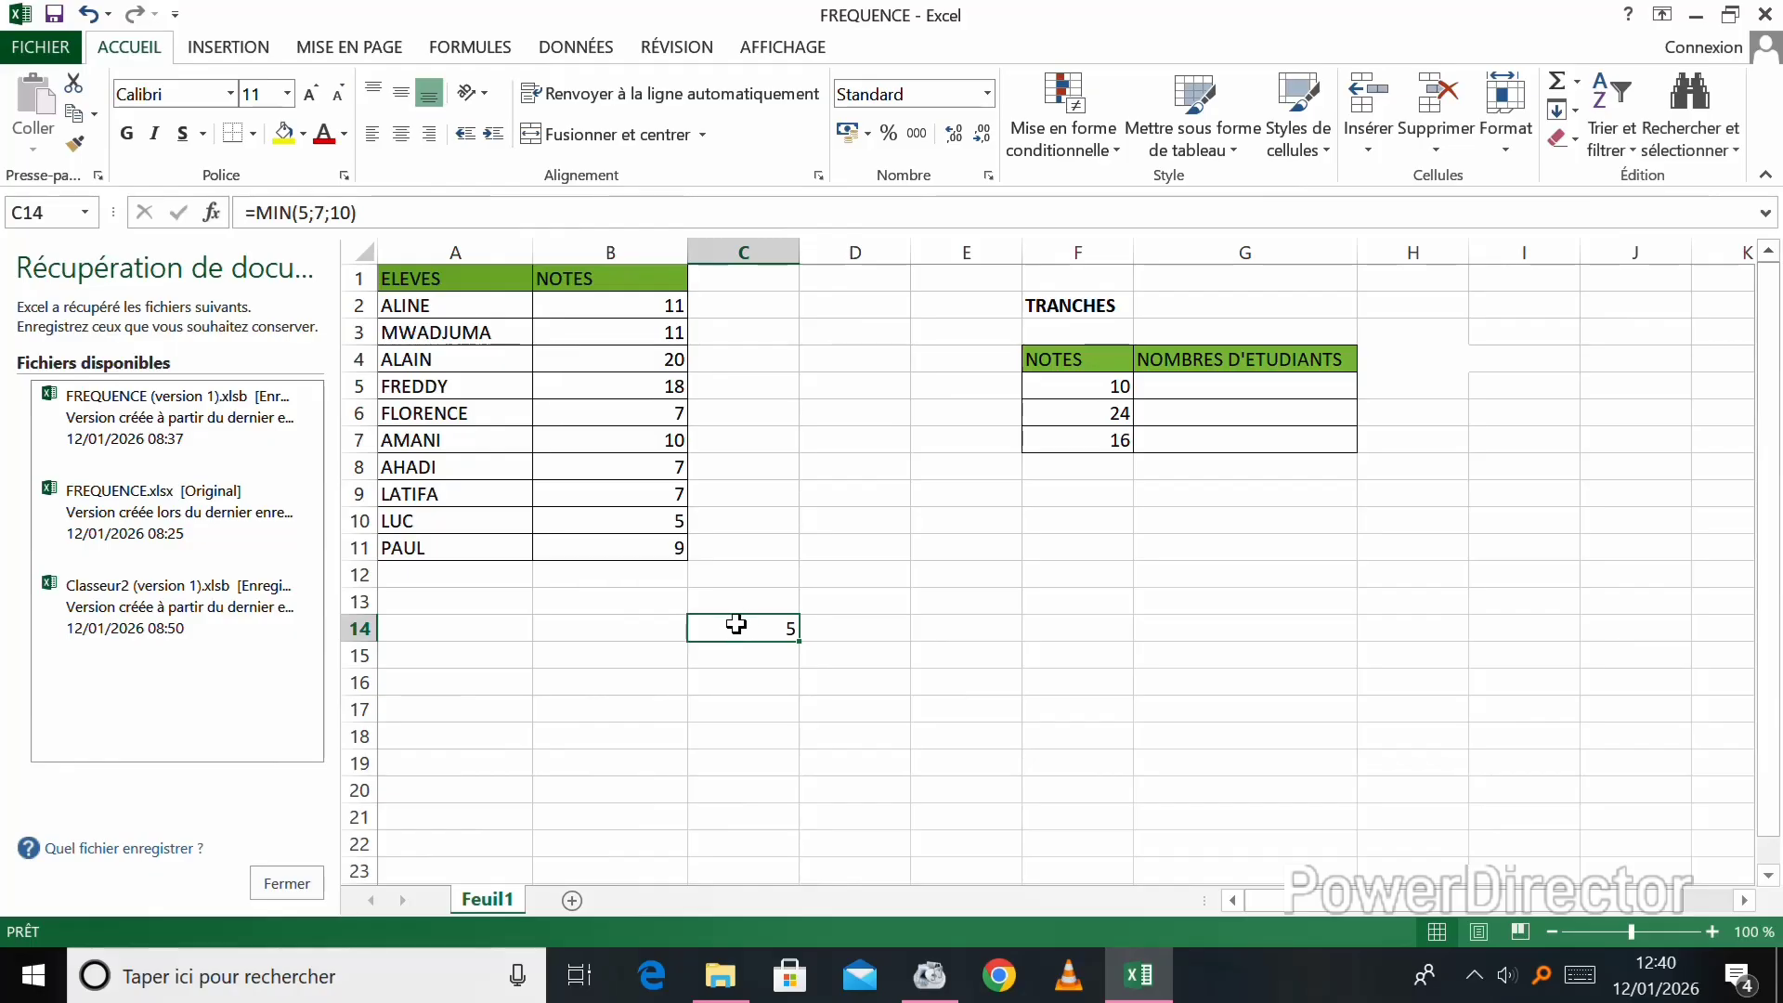
- Reopen the formula in cell C14 and clear all arguments between the MIN parentheses
double_click(738, 632)
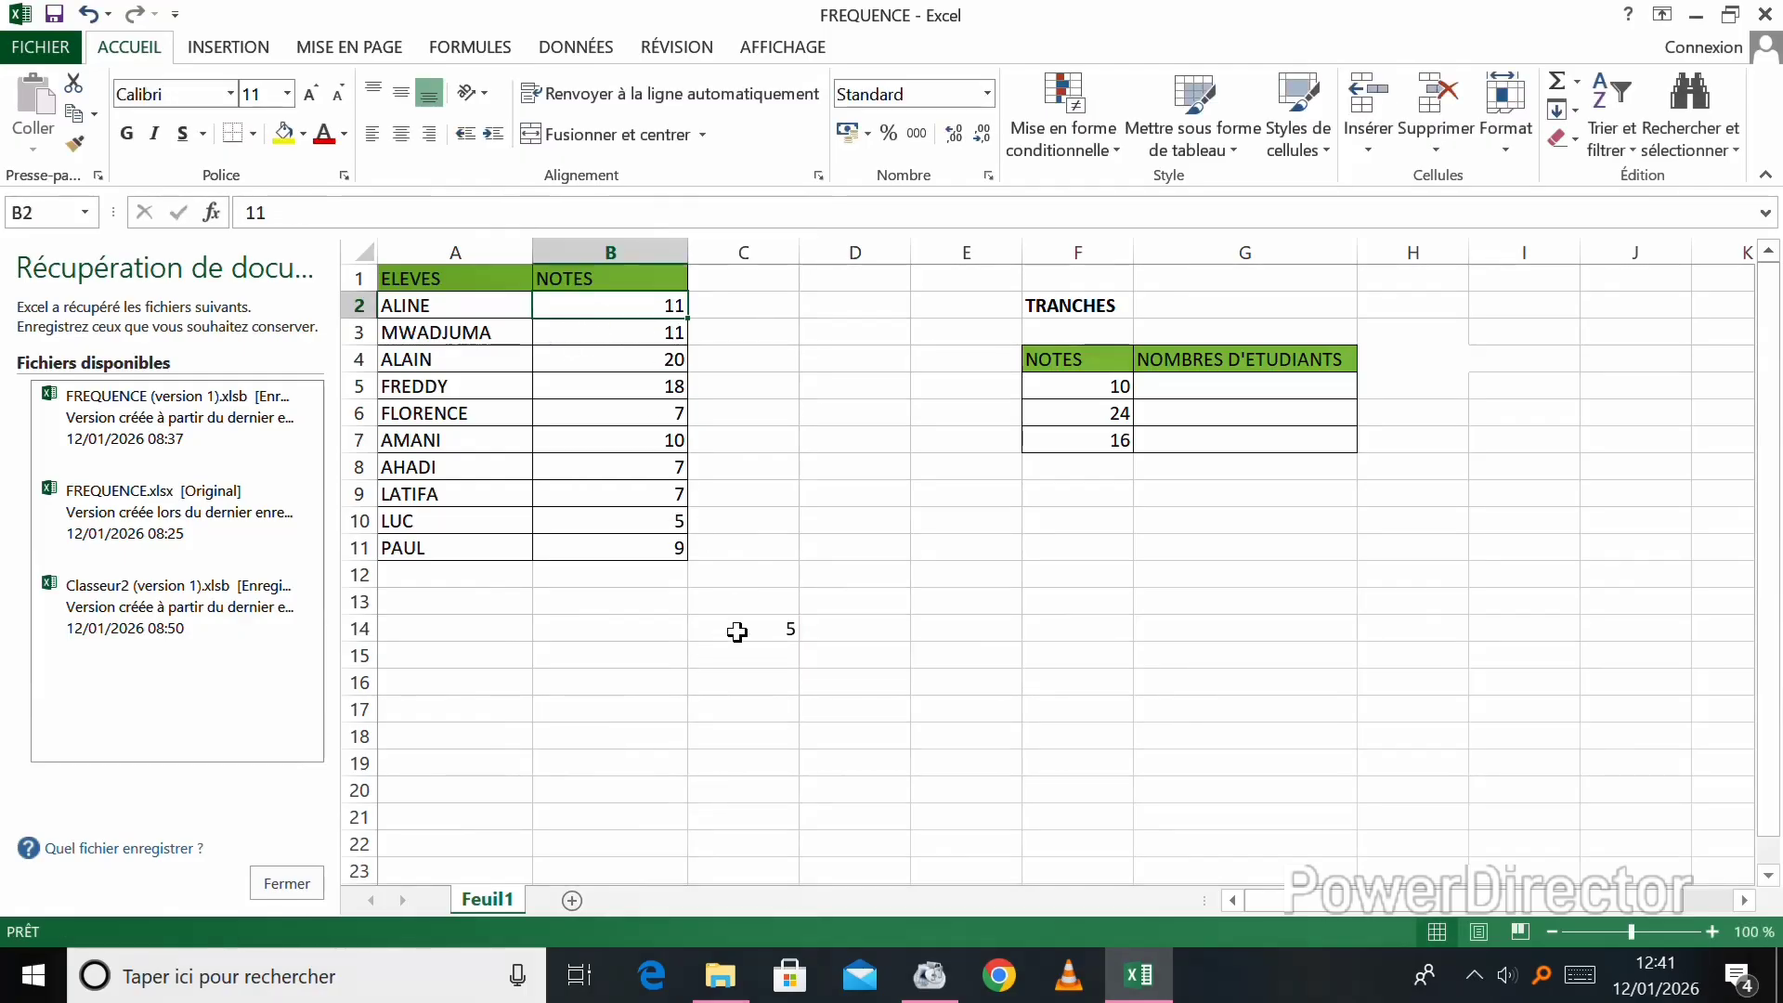
left_click(735, 638)
double_click(750, 631)
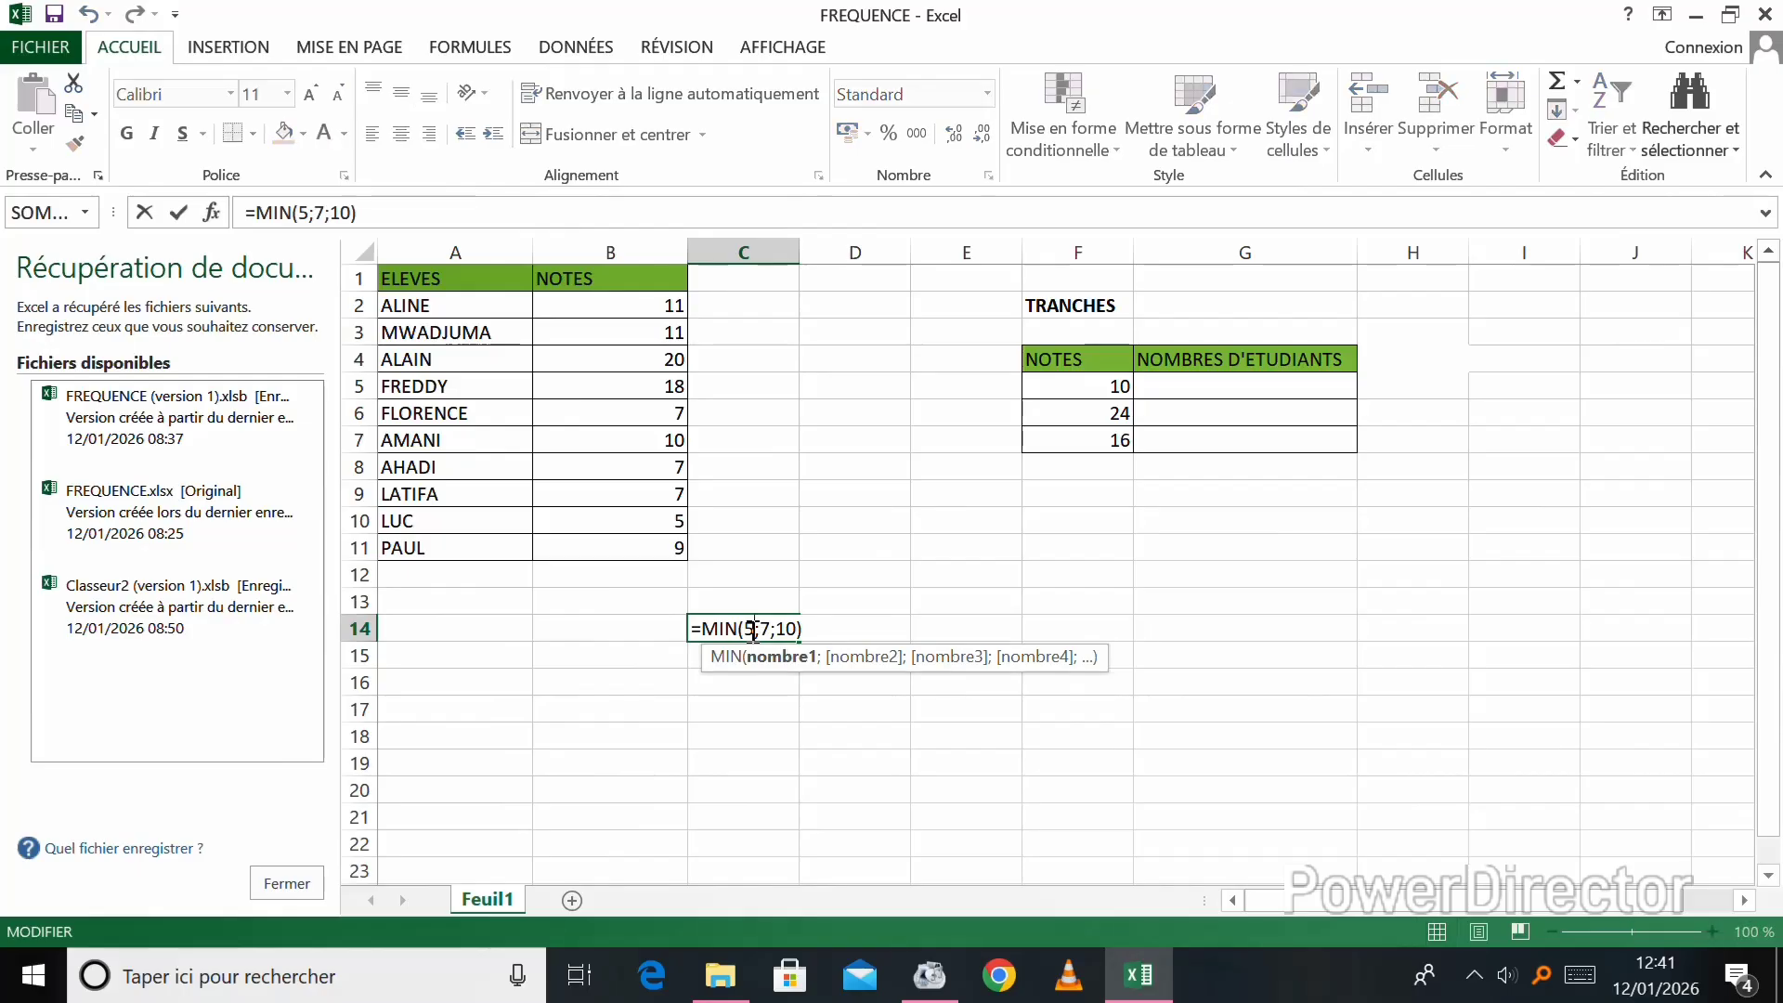
left_click(792, 629)
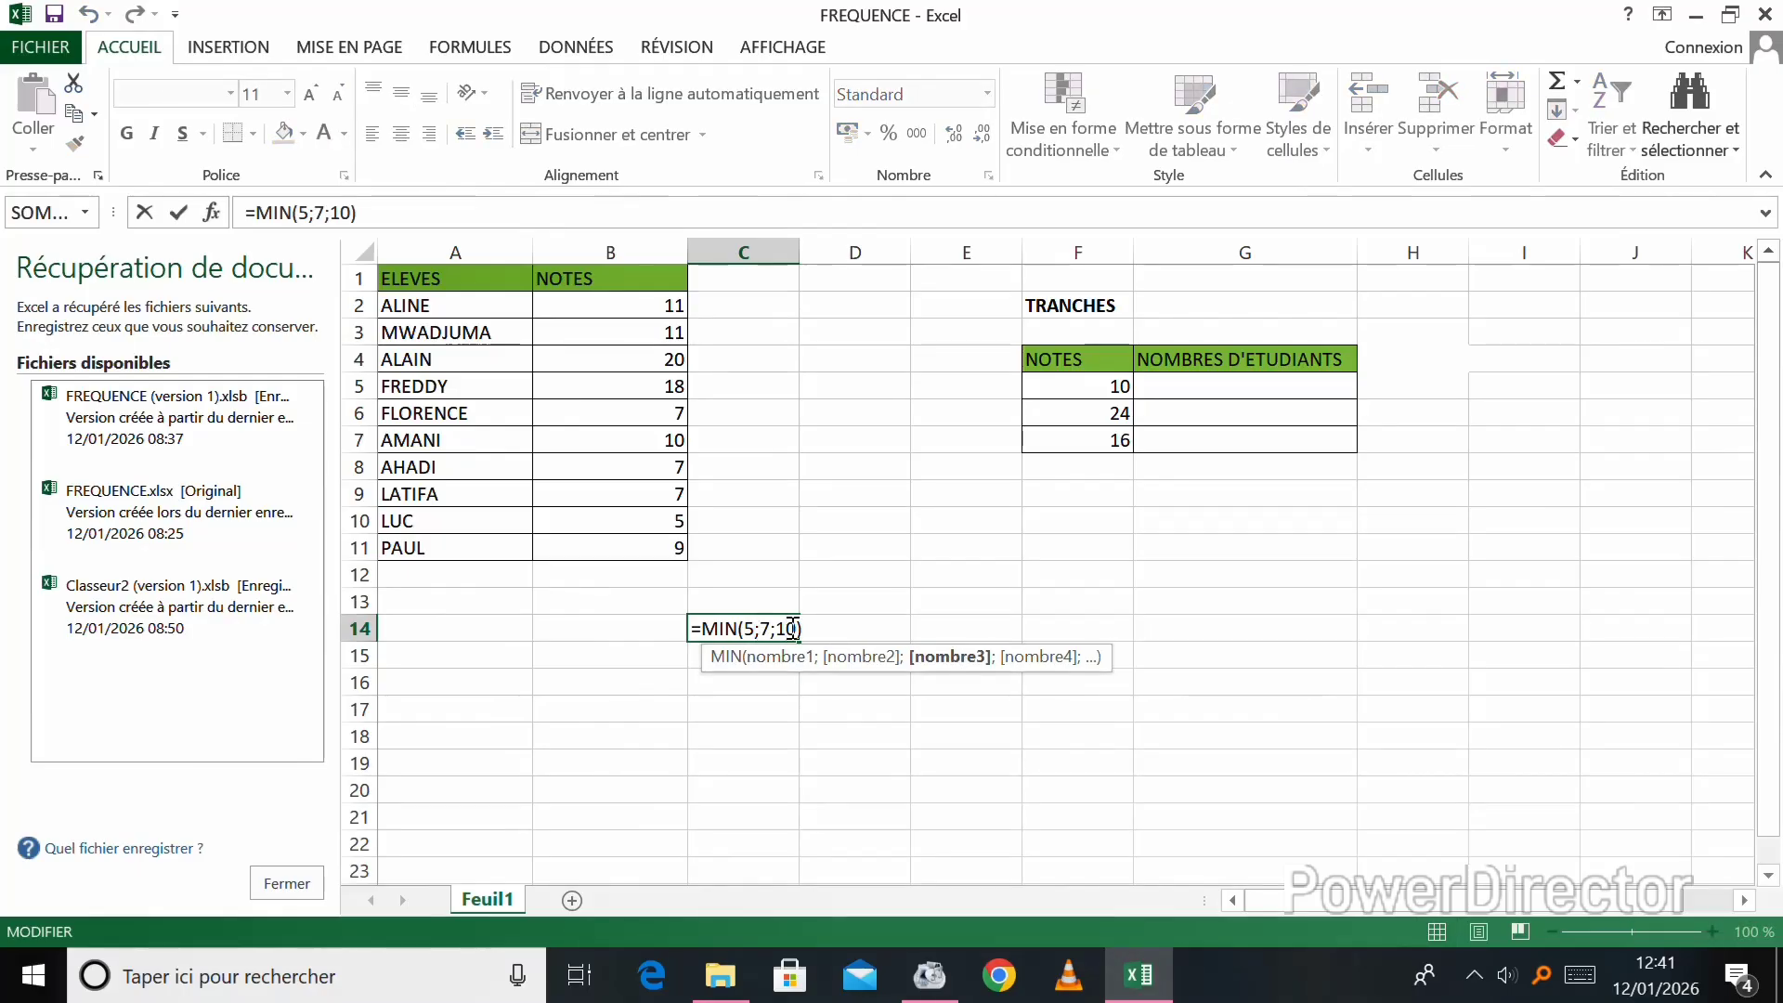
key("BackSpace")
key("BackSpace")
key("BackSpace")
key("BackSpace")
key("BackSpace")
key("BackSpace")
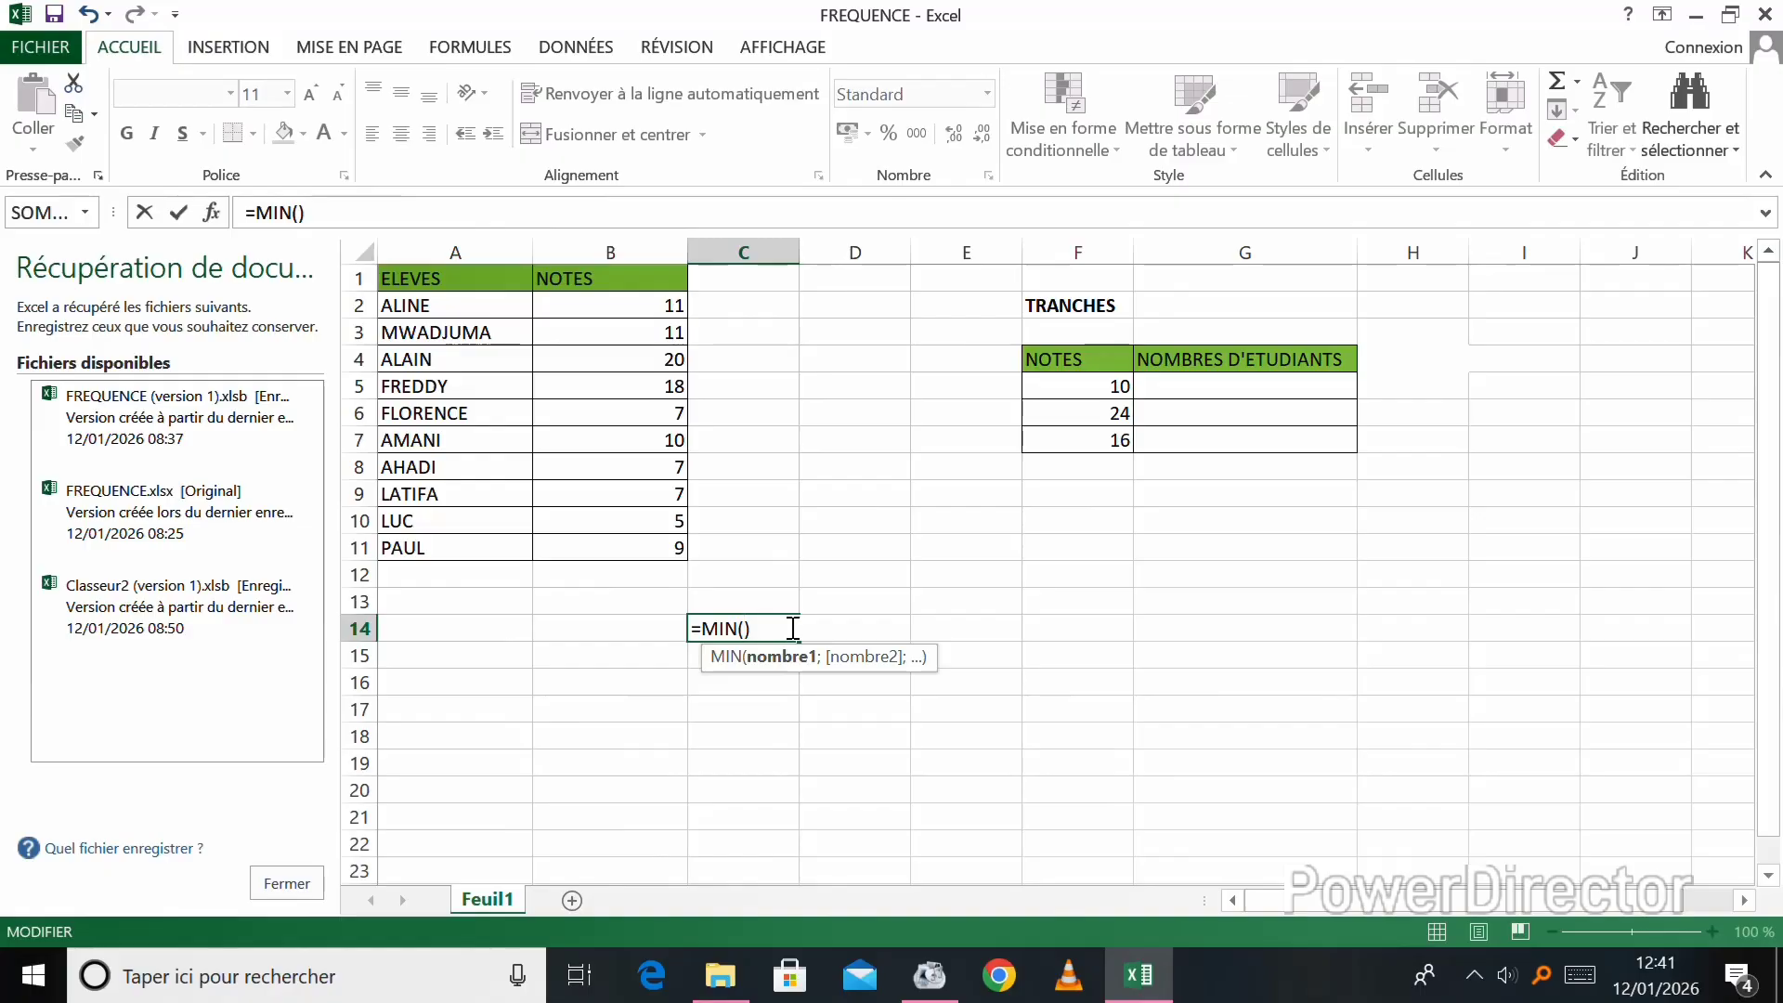
left_click(591, 302)
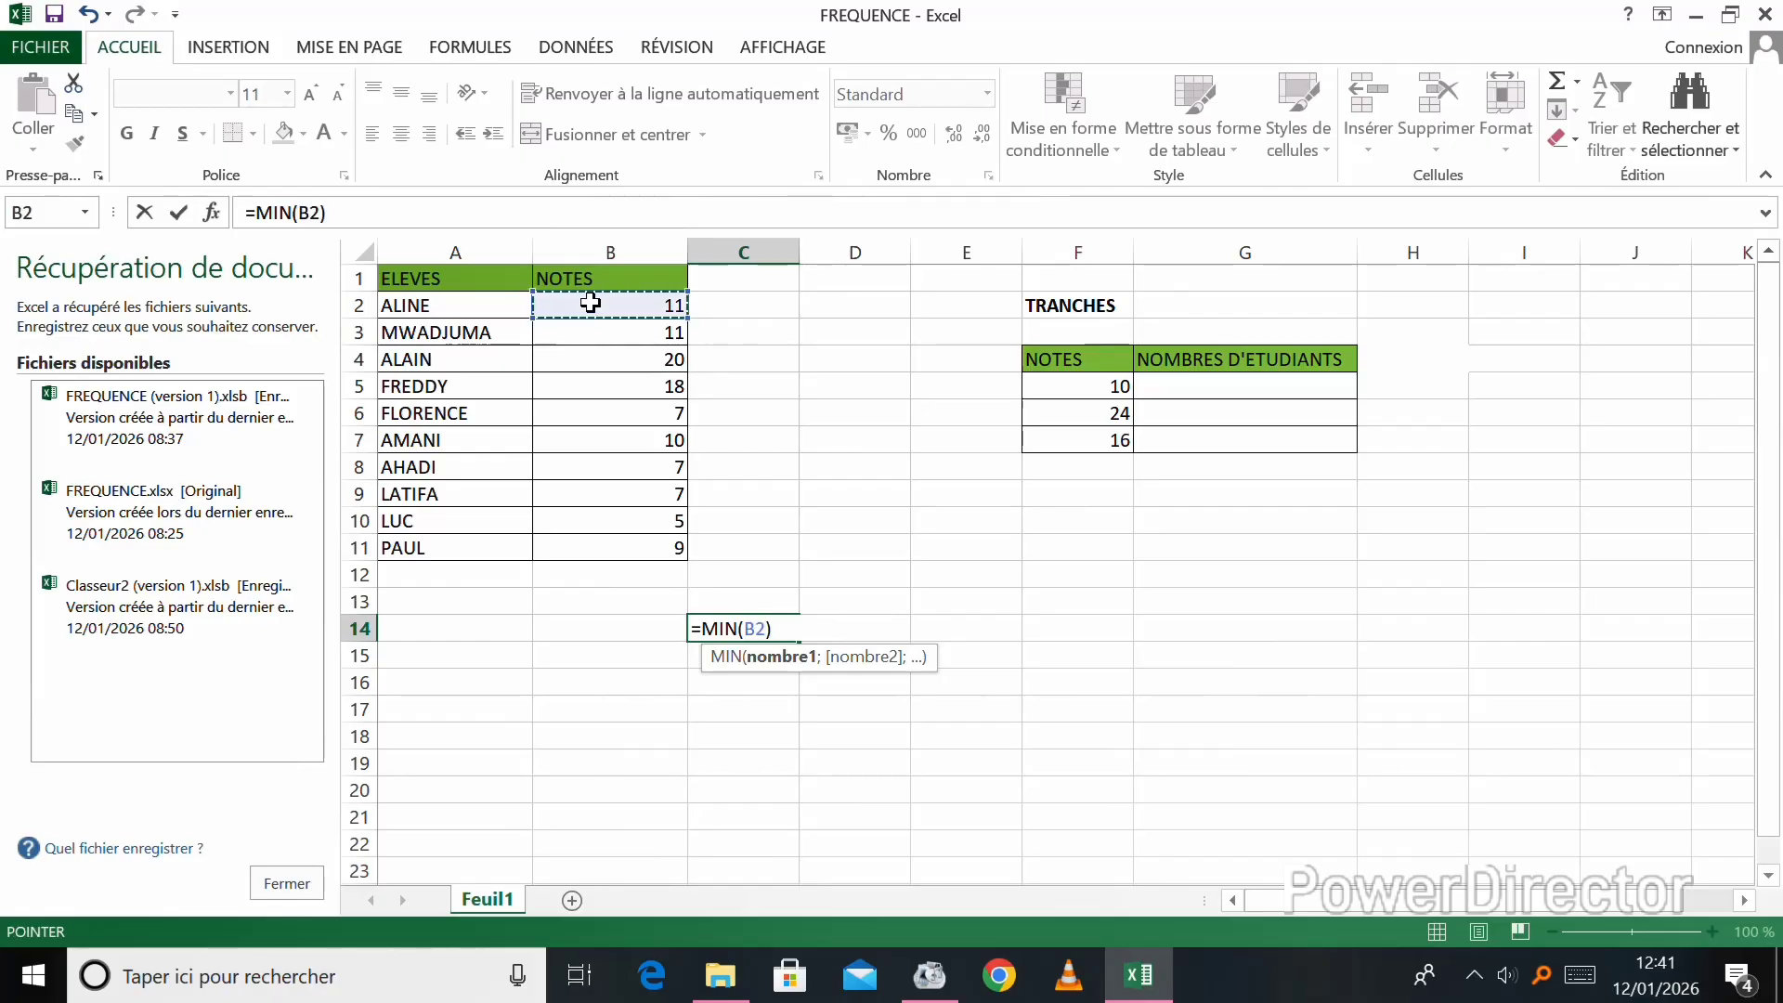
left_click(585, 549)
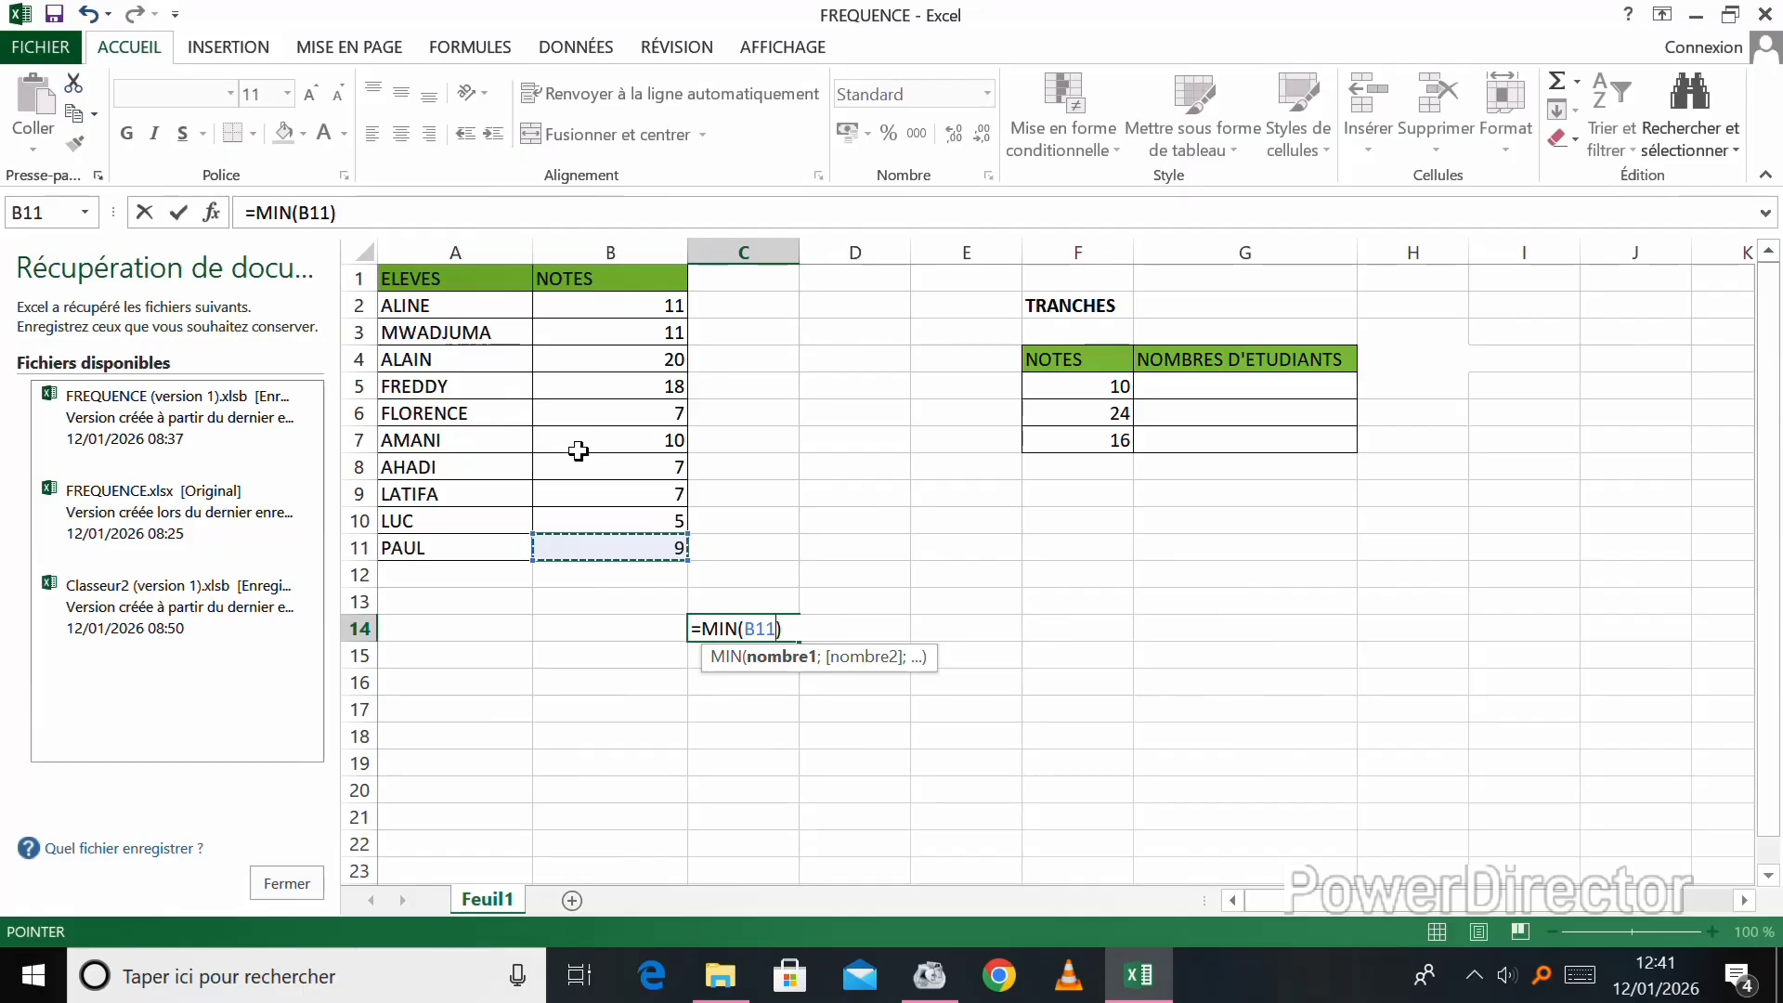
key("BackSpace")
key("BackSpace")
key("BackSpace")
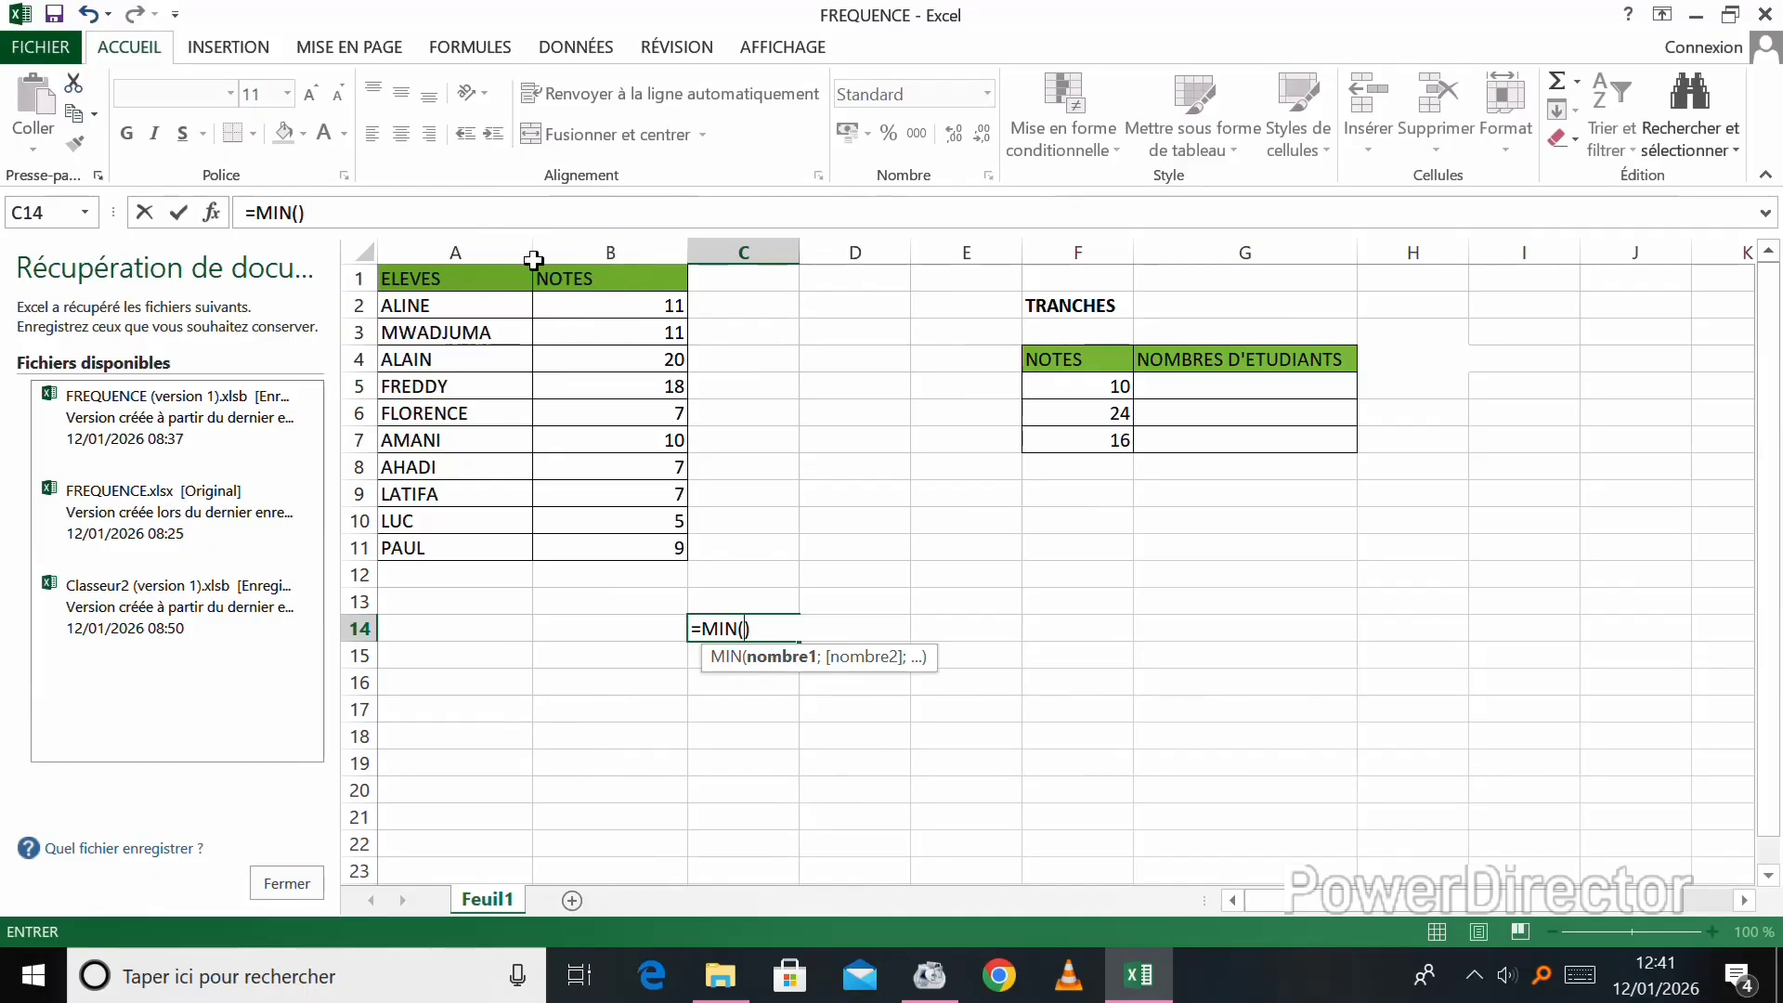
- Complete the MIN formula in cell C14 with the grade range B2:B11 and review it against the NOTES column
left_click(606, 299)
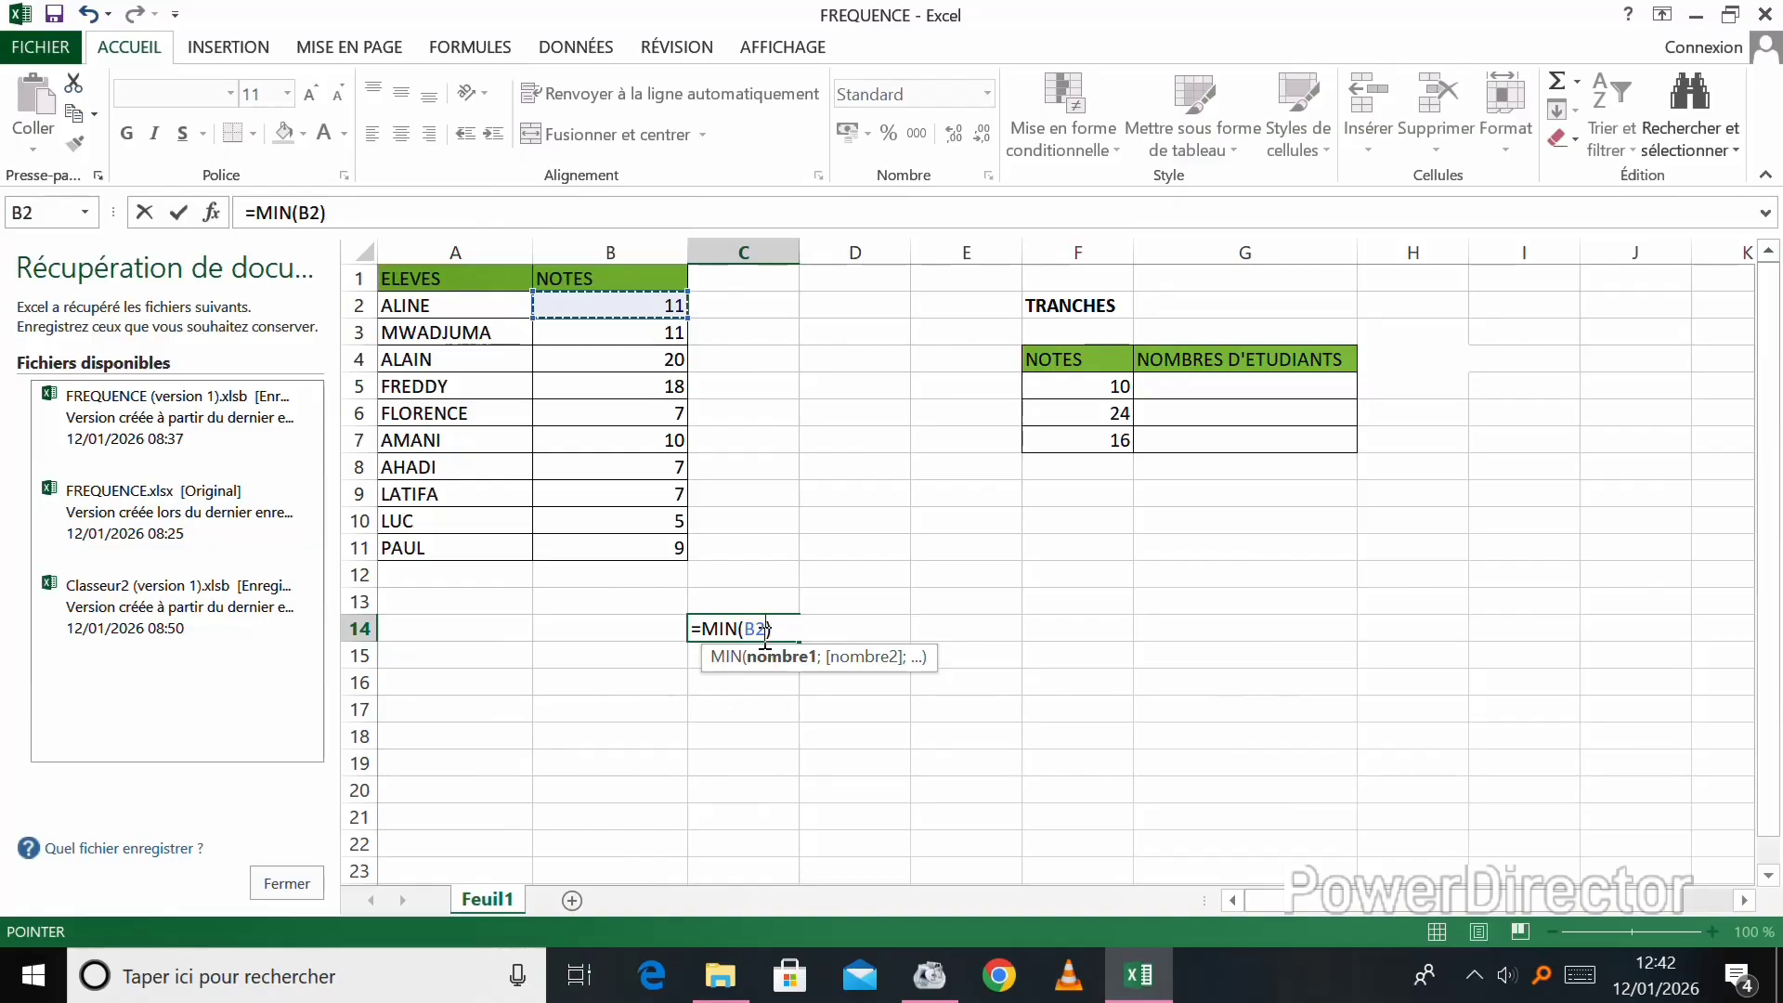
type(":")
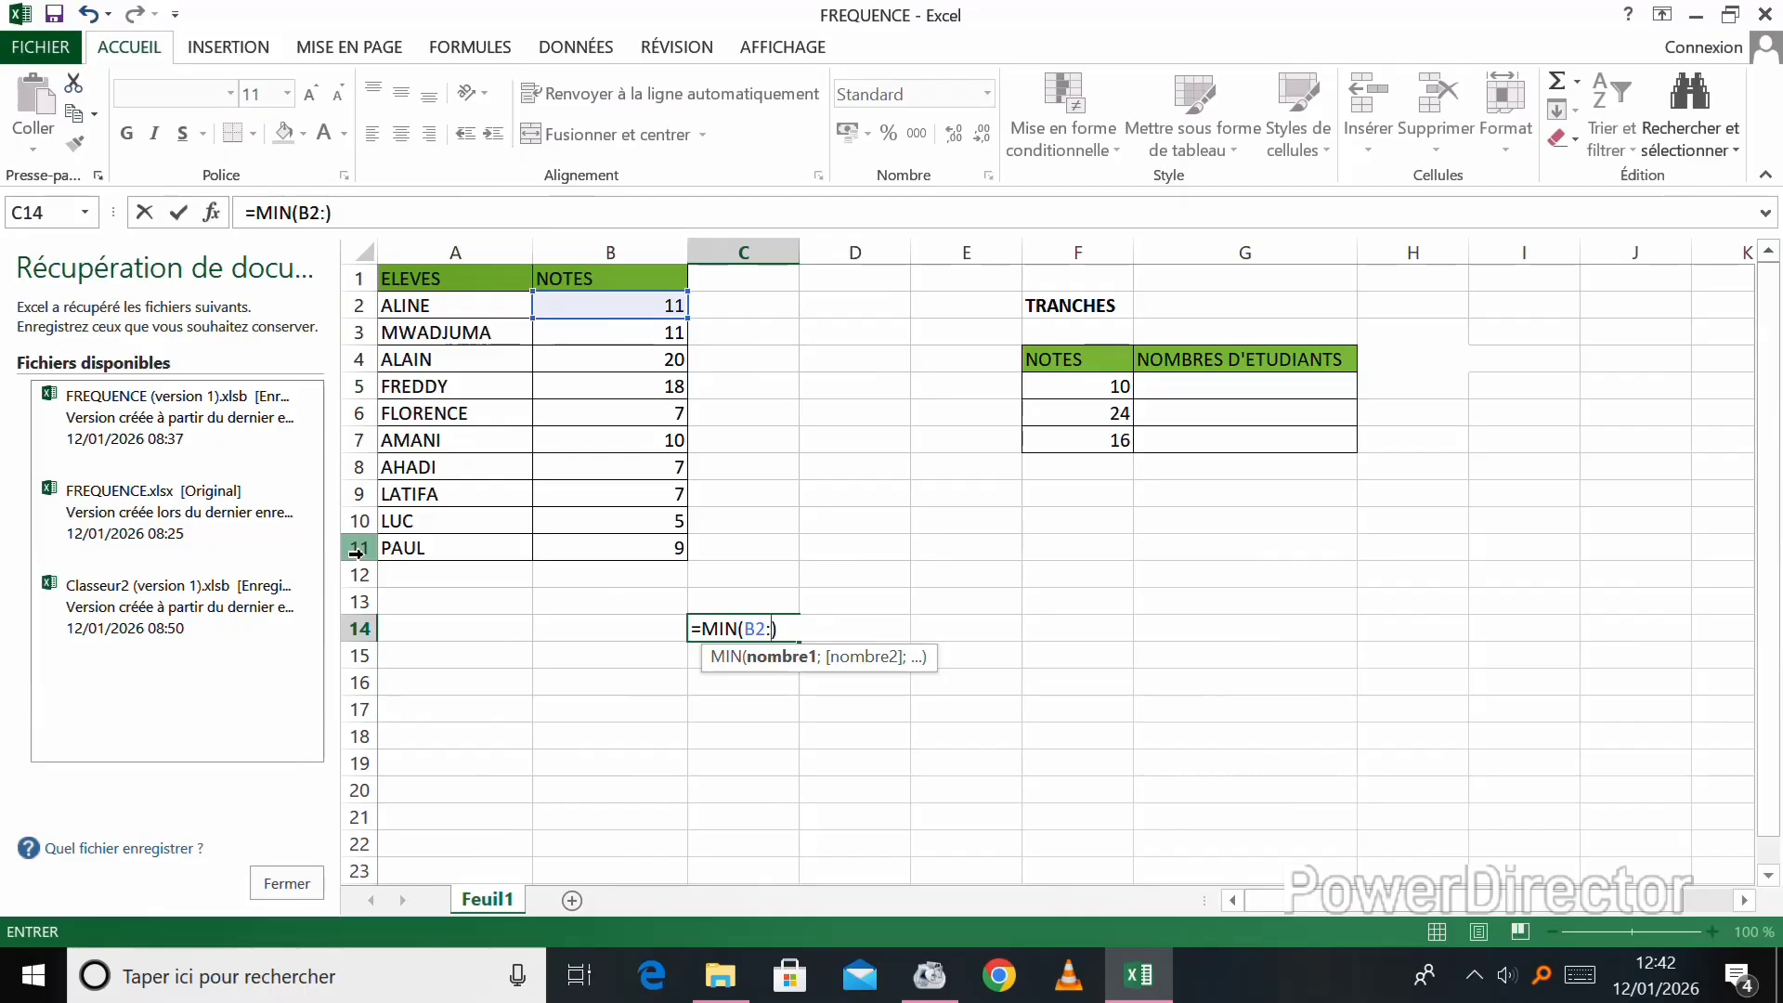
type("b&&")
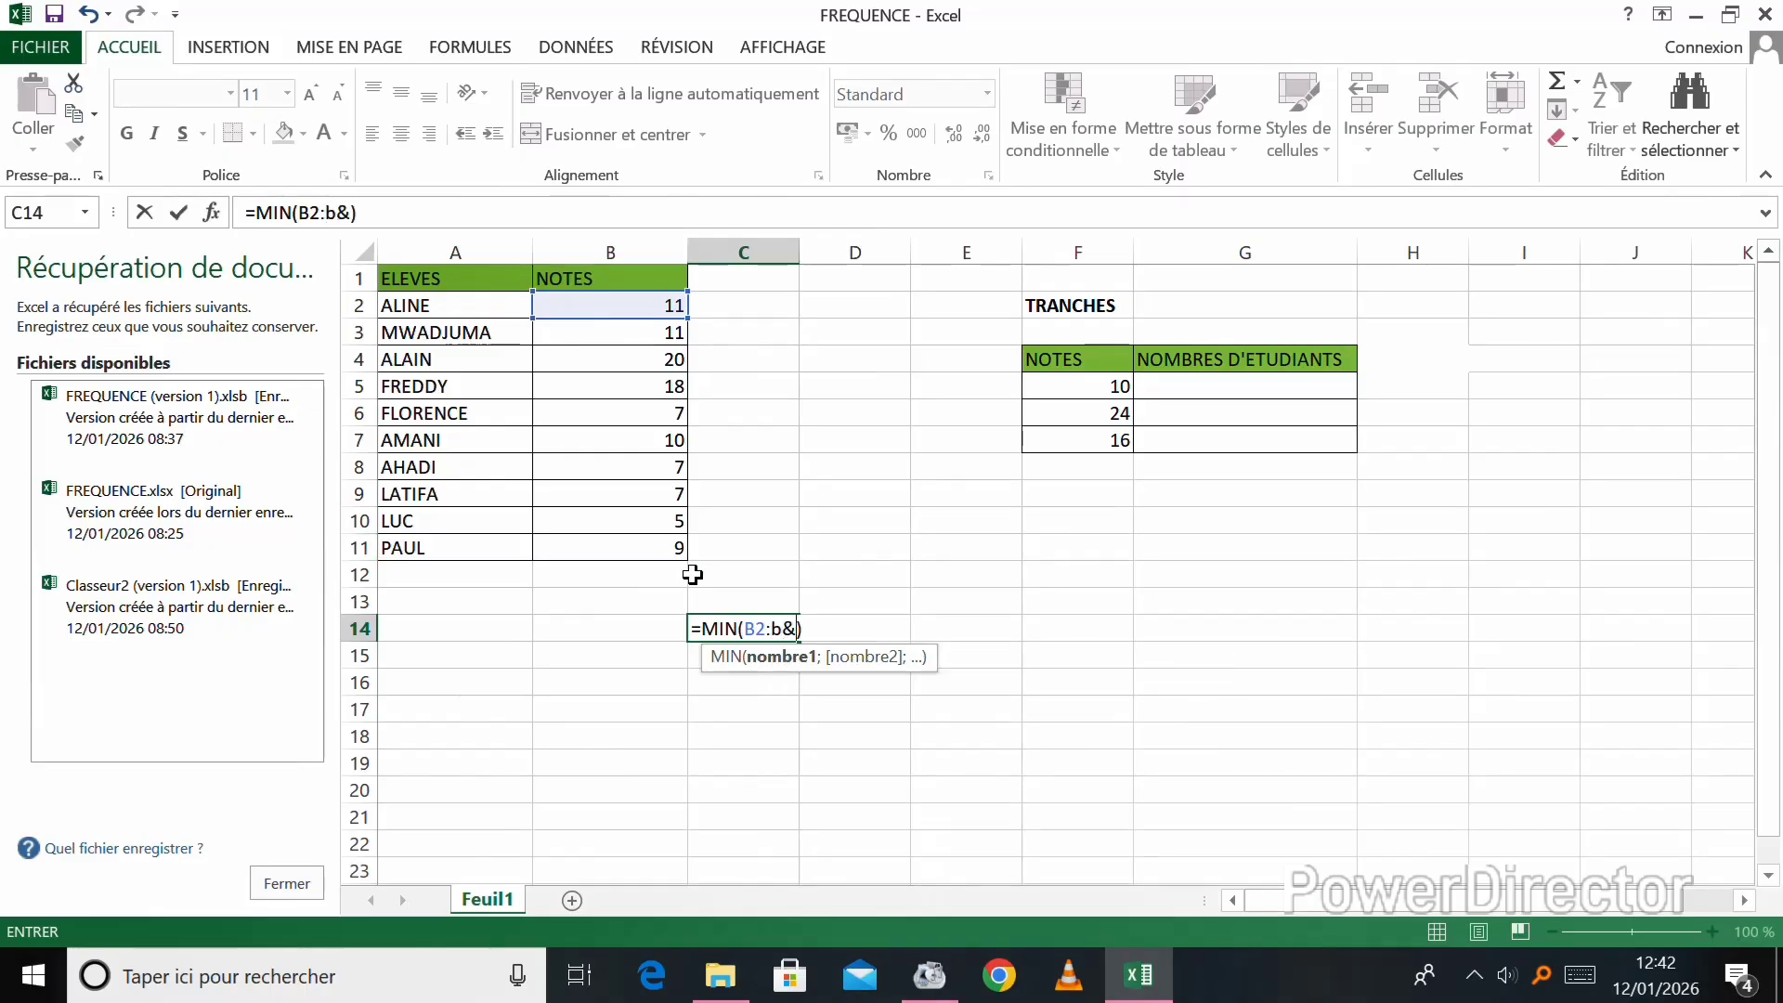
key("BackSpace")
key("BackSpace")
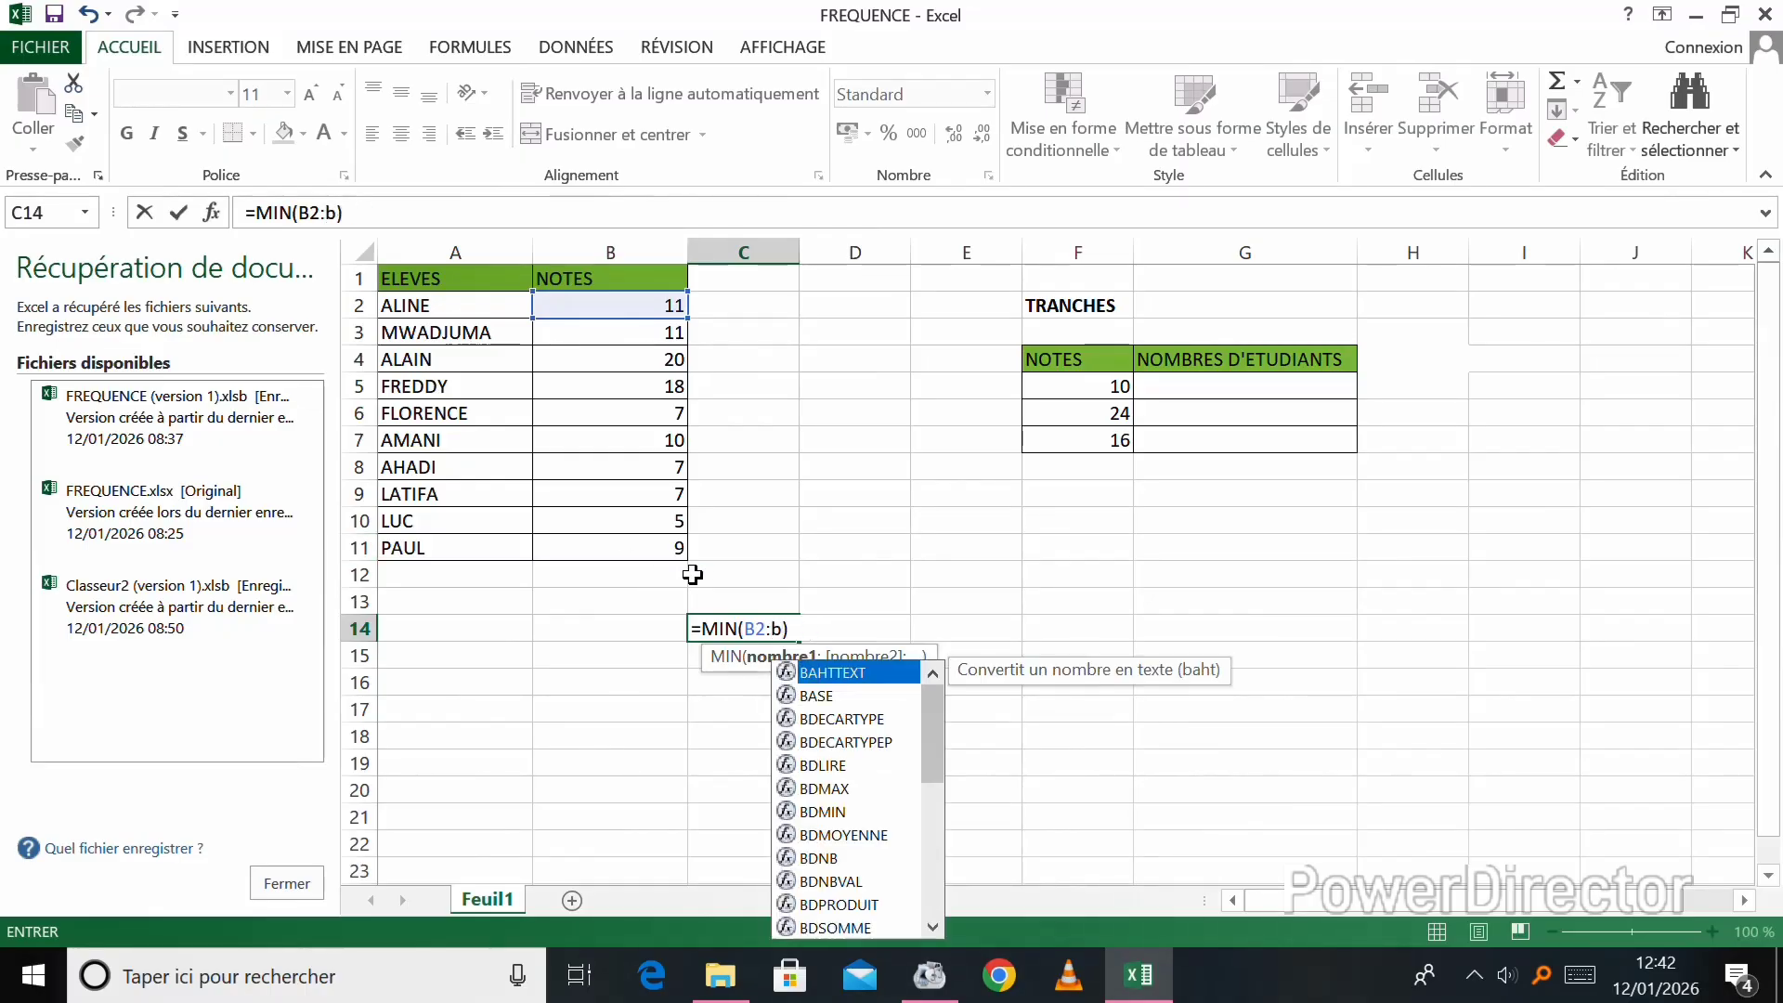
type("11")
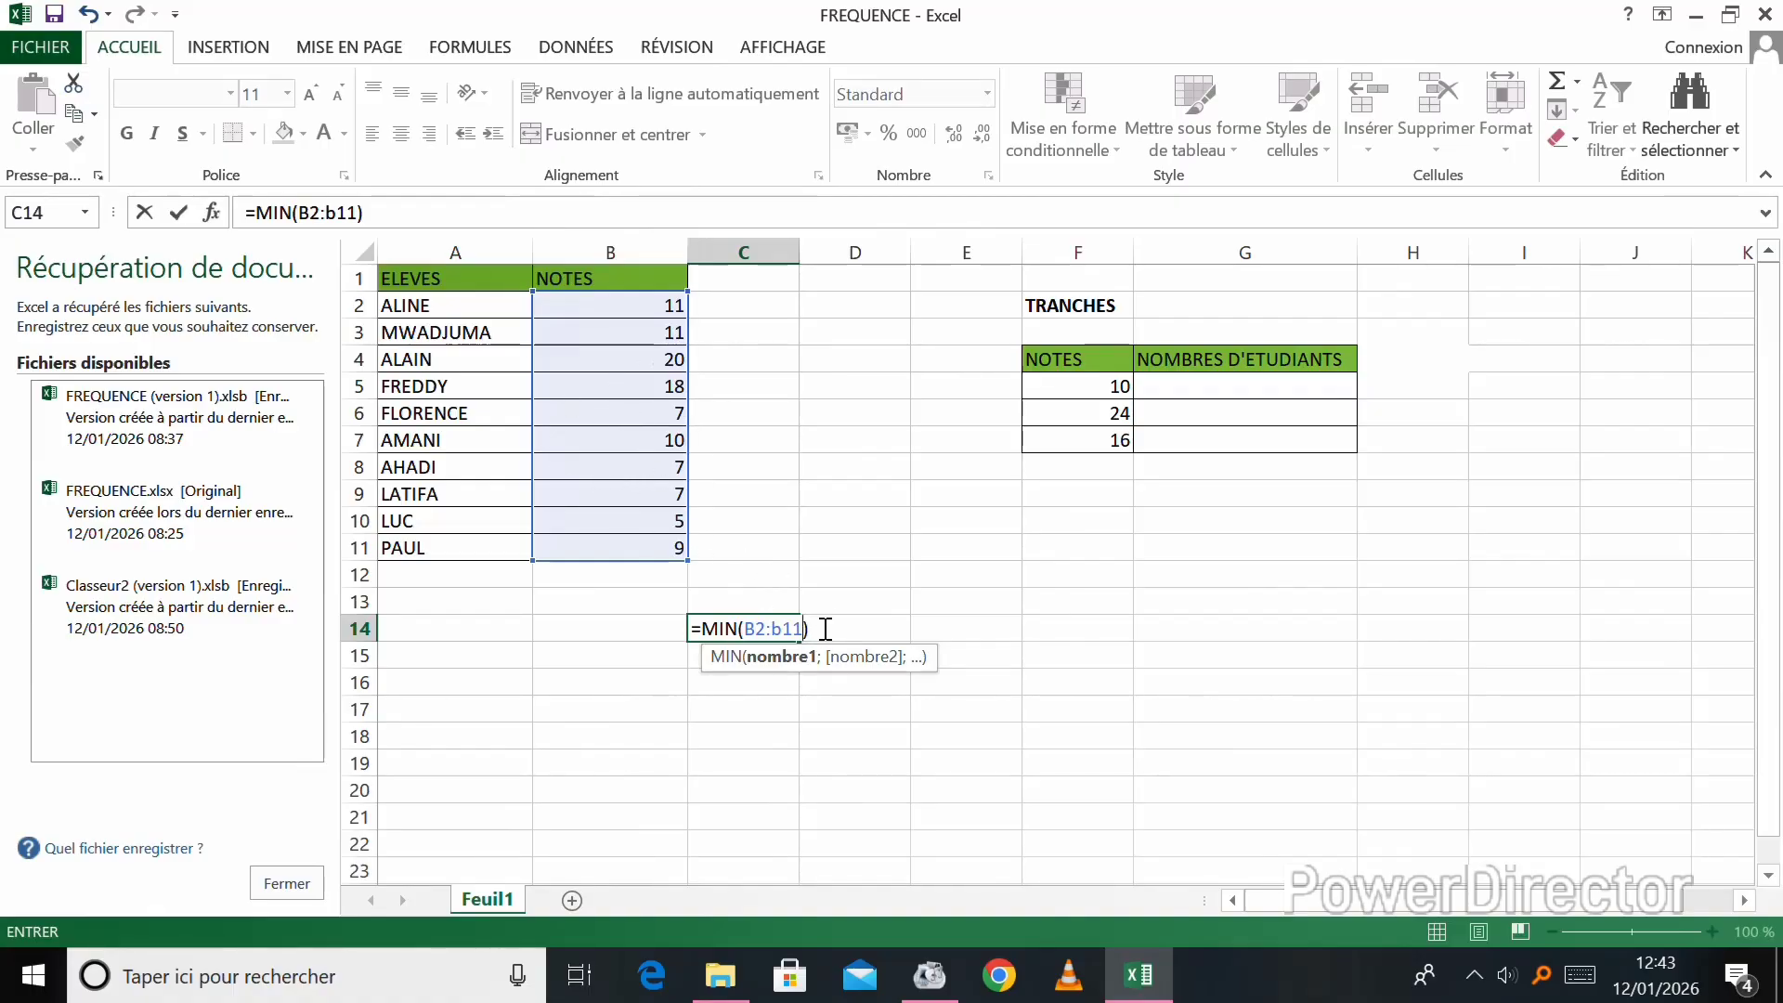
key("Return")
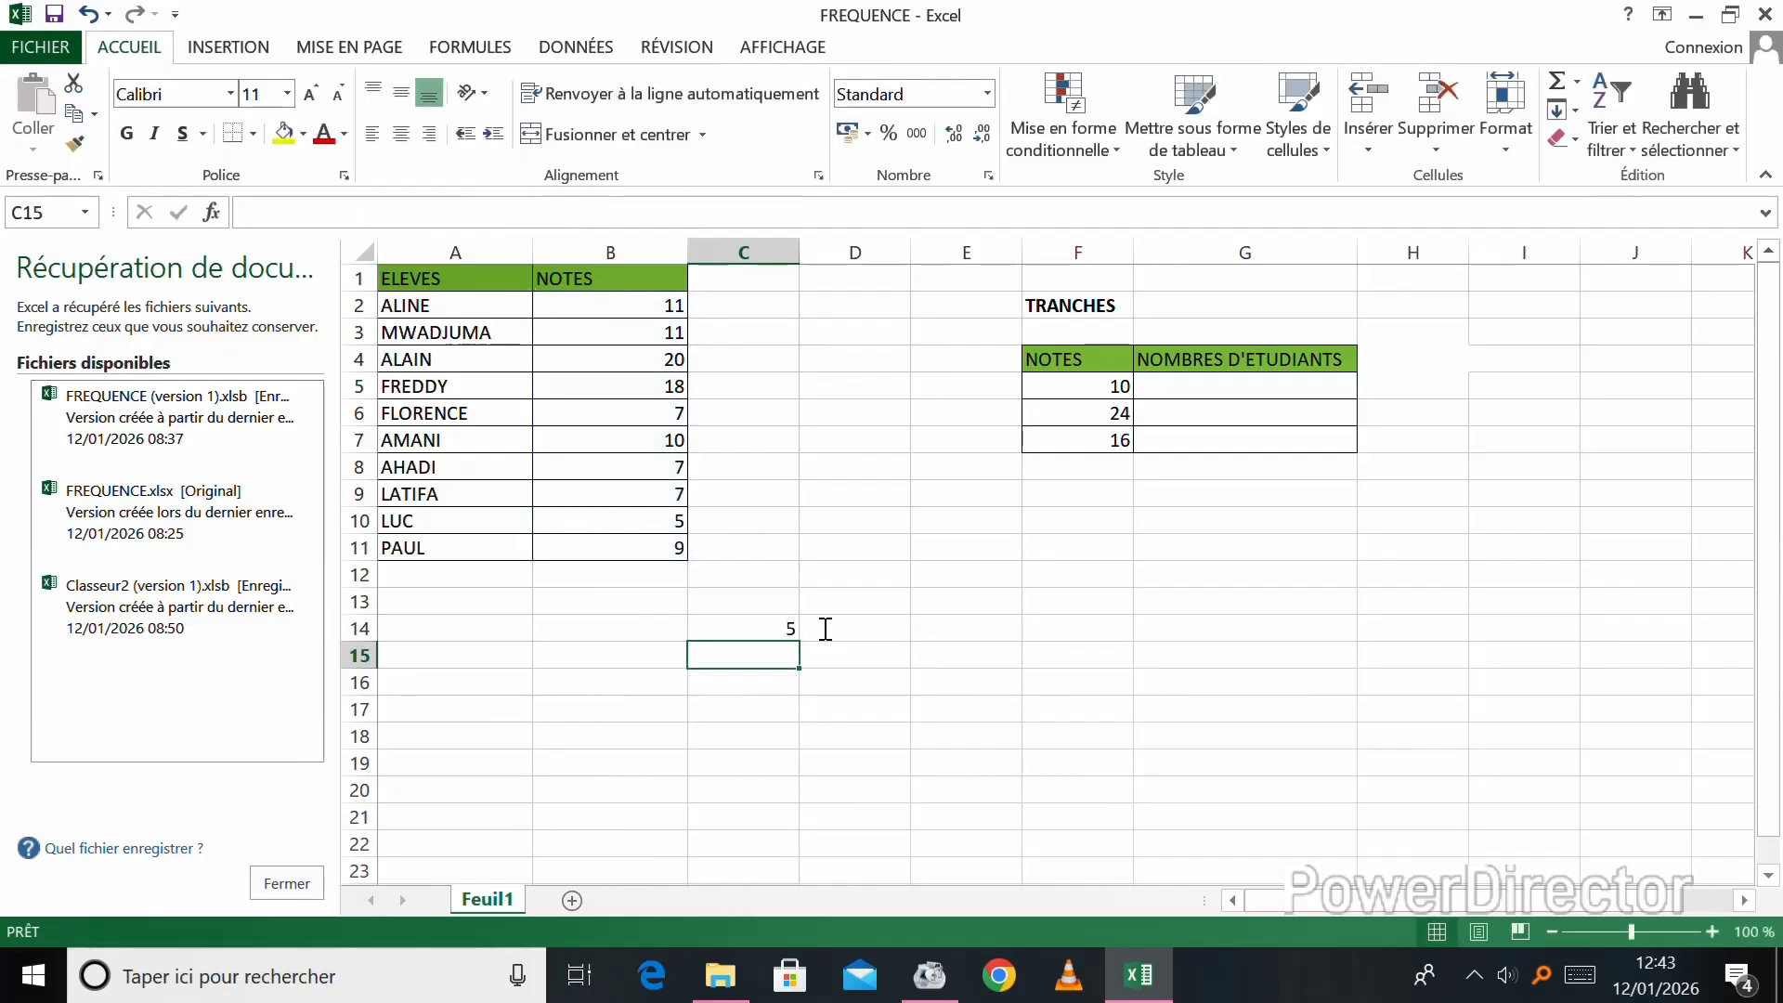
left_click(746, 627)
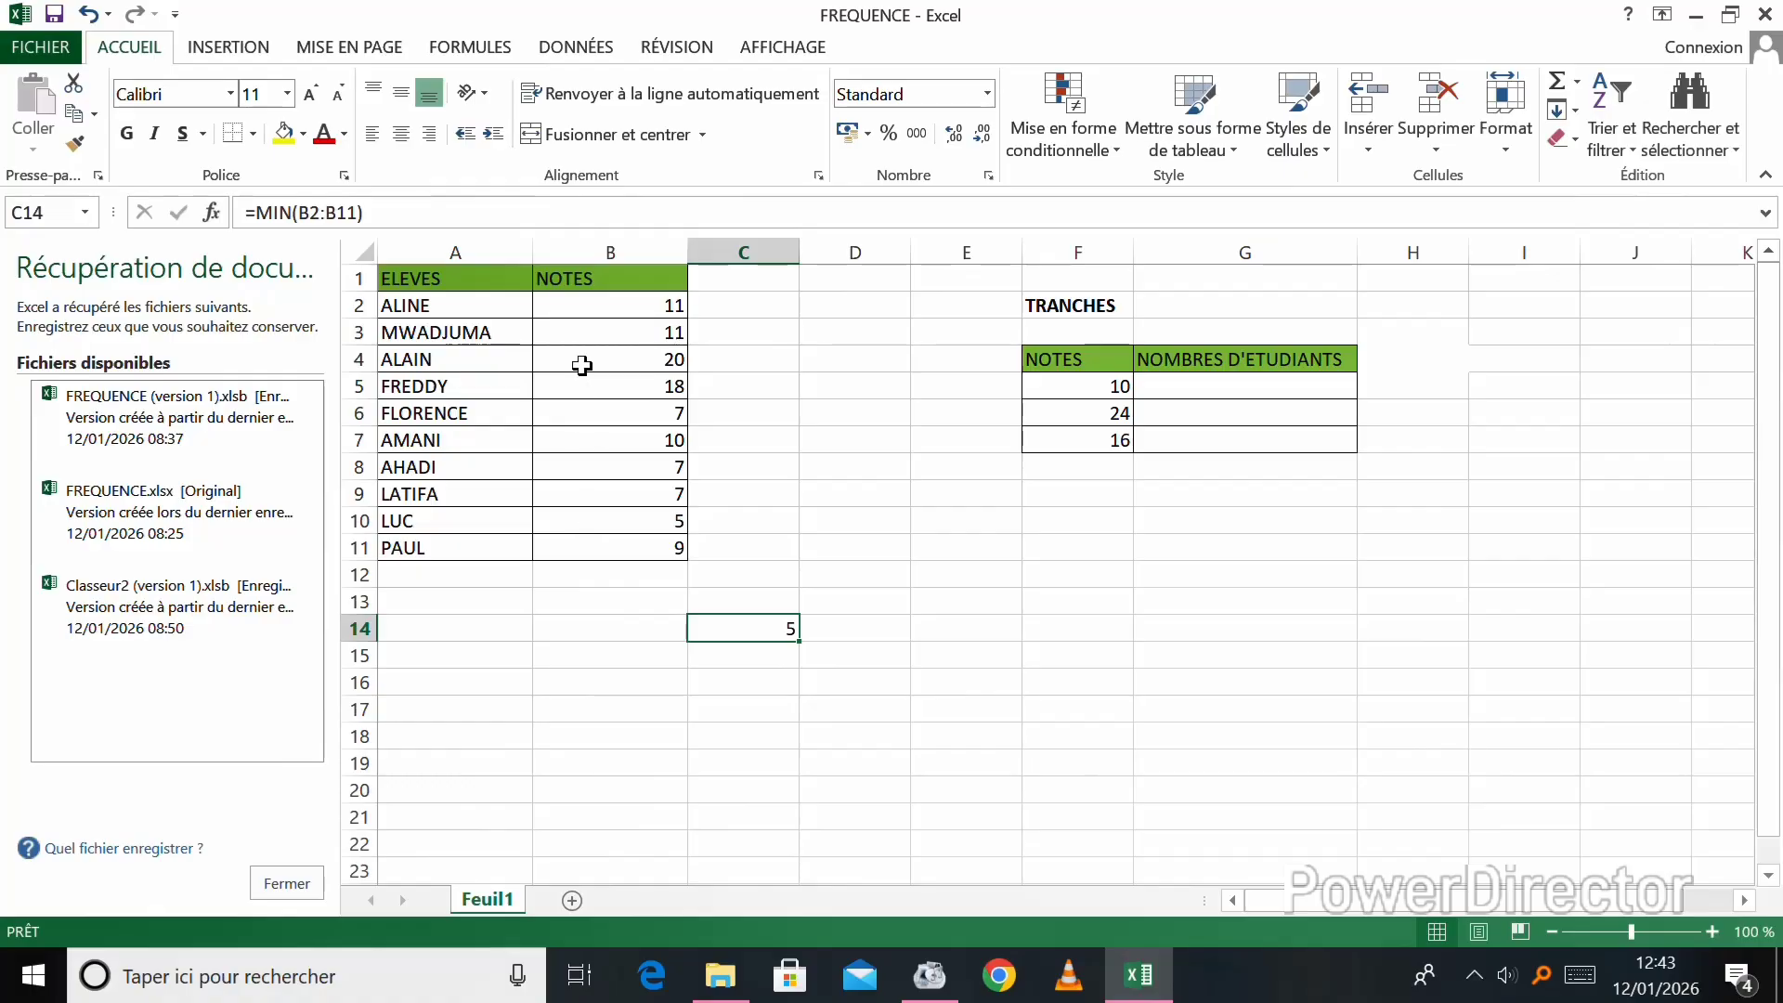
left_click(592, 308)
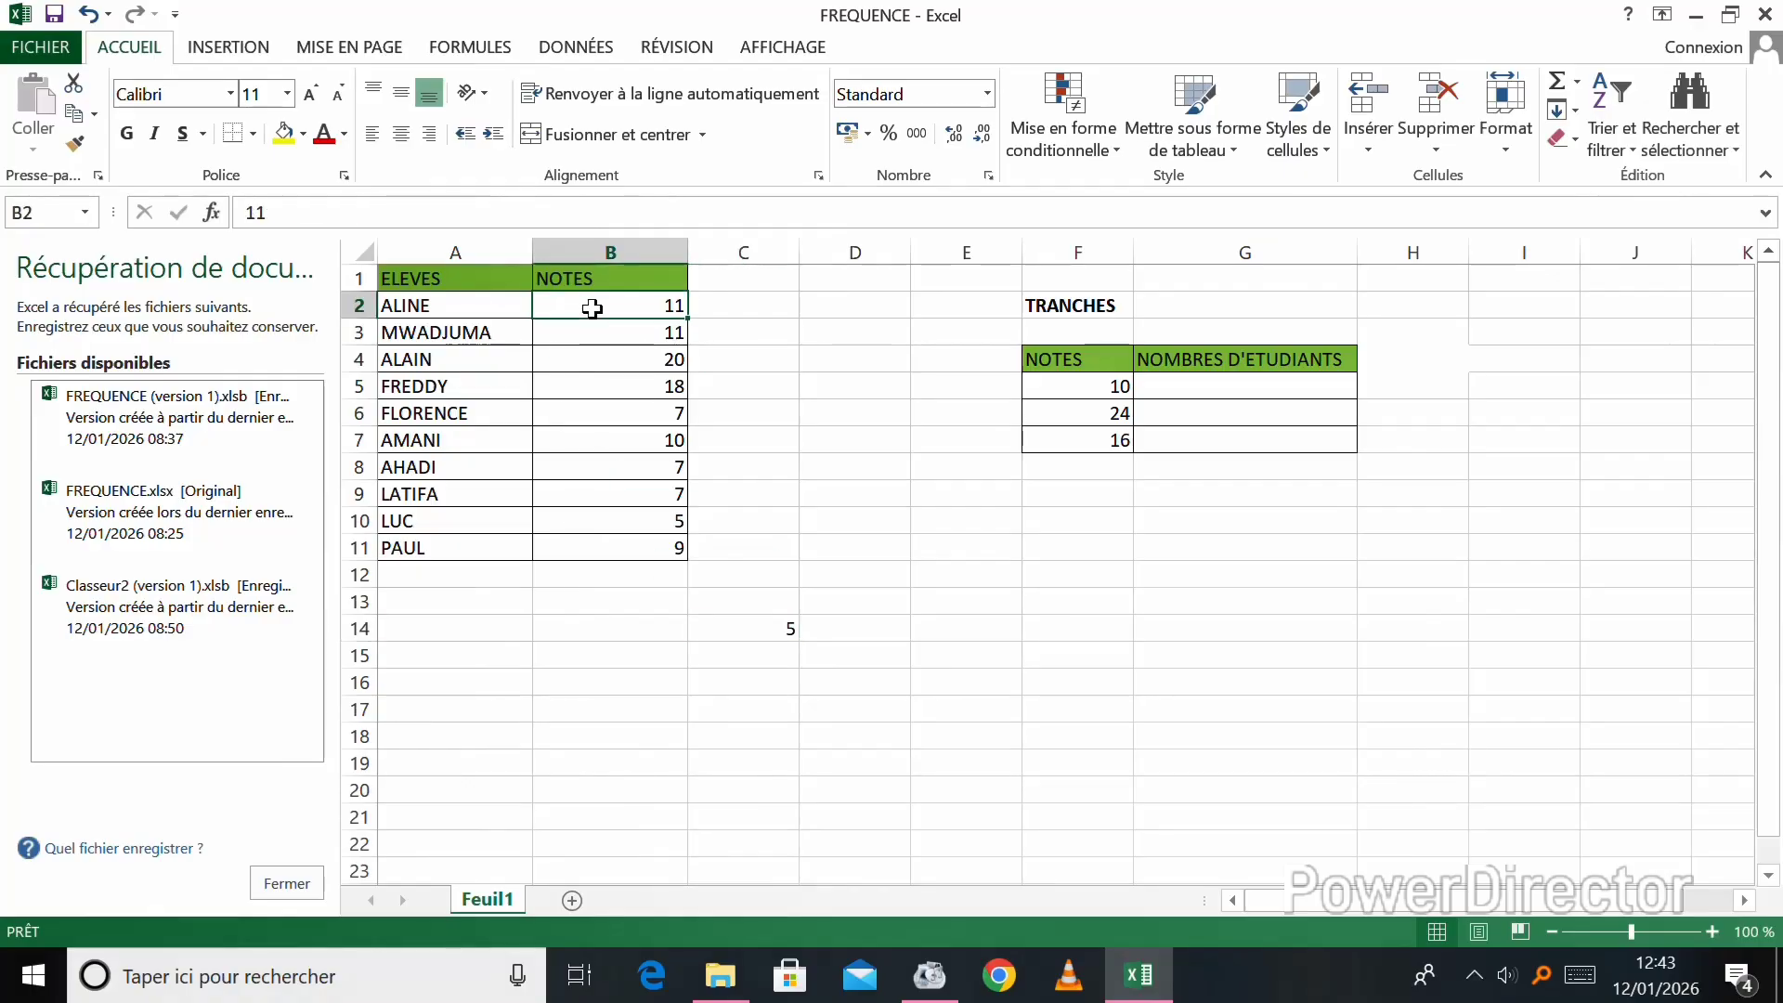
- Highlight the students' grades in B2:B11, then the NOTES values in F5:F7 of the TRANCHES table, to compare the two ranges
key("shift+Down")
key("shift+Down")
key("shift+Down")
key("shift+Down")
key("shift+Down")
key("shift+Down")
key("shift+Down")
key("shift+Down")
key("shift+Down")
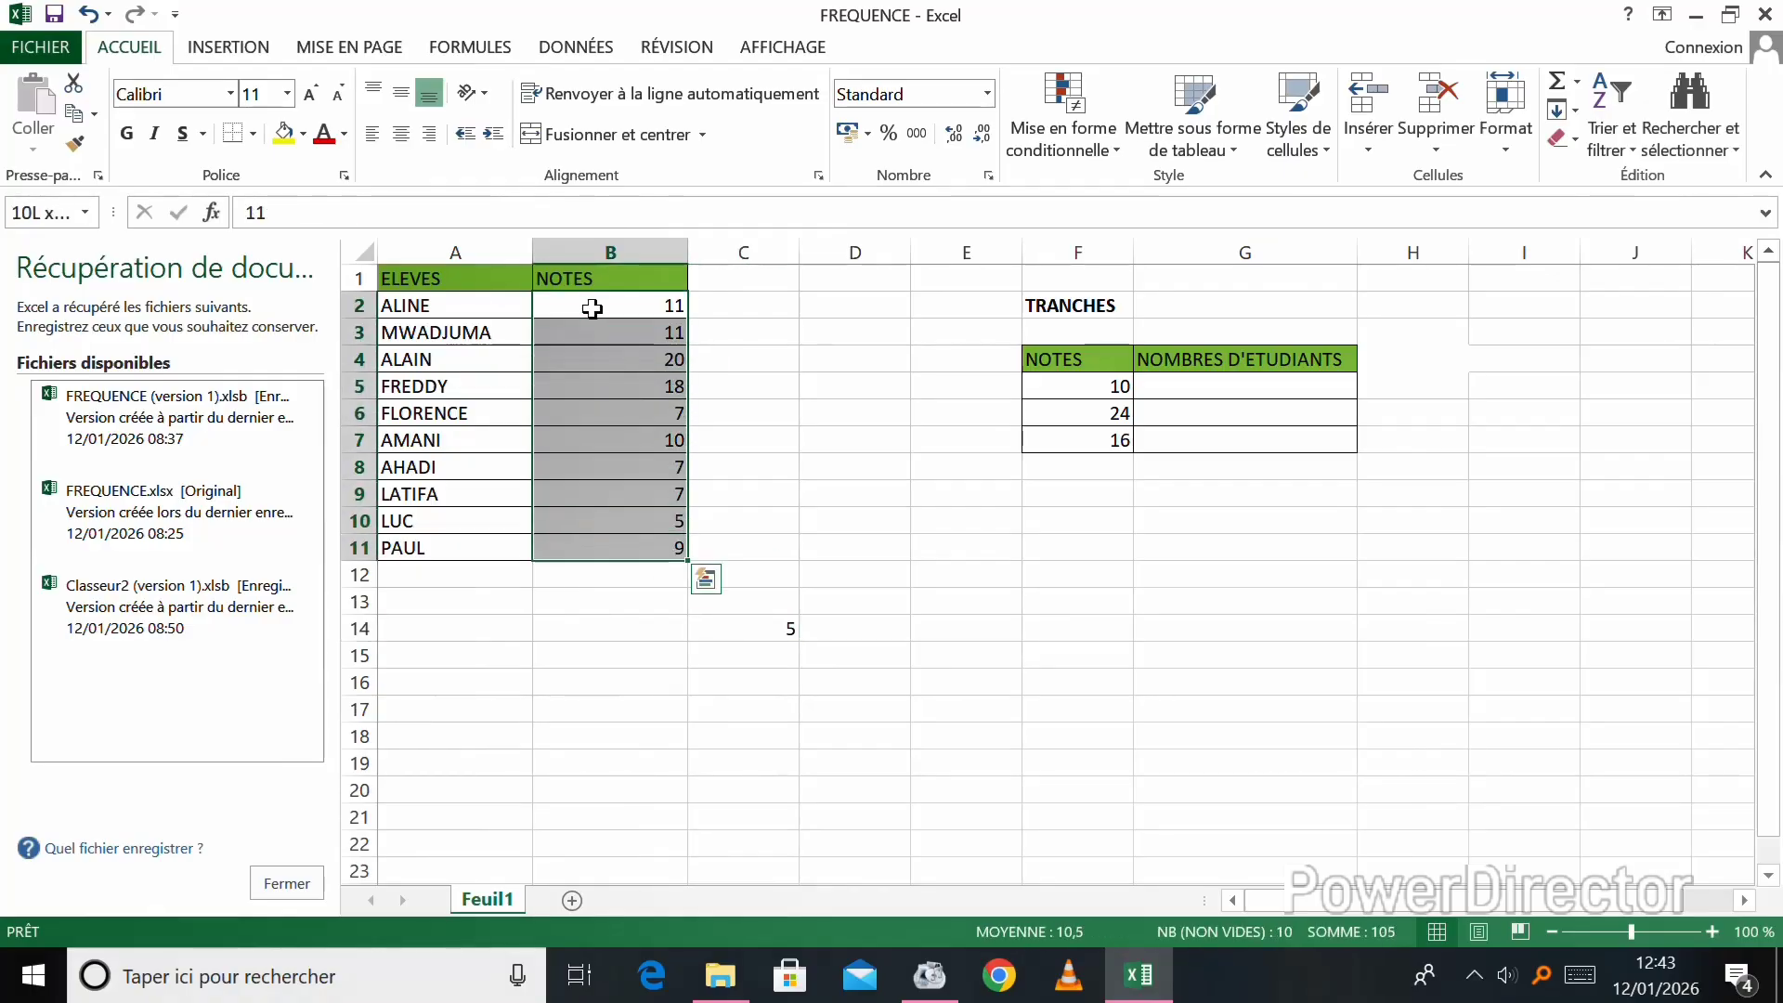
left_click(1054, 389)
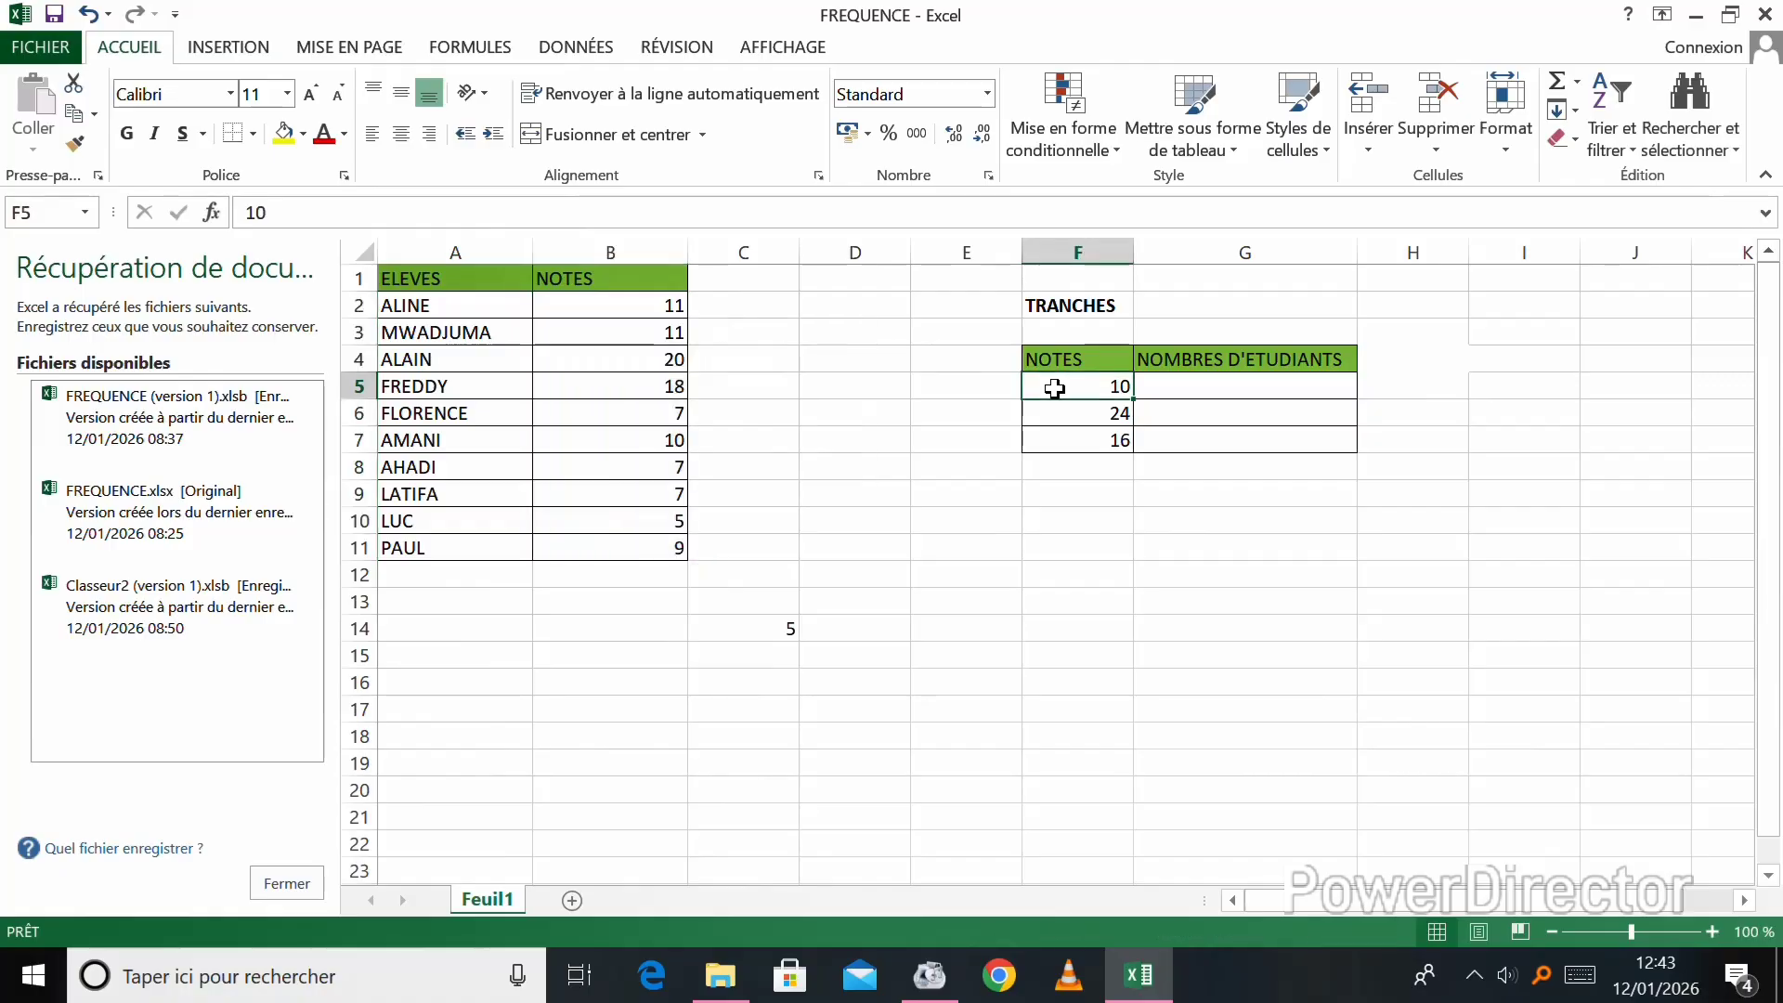
key("shift+Down")
key("shift+Down")
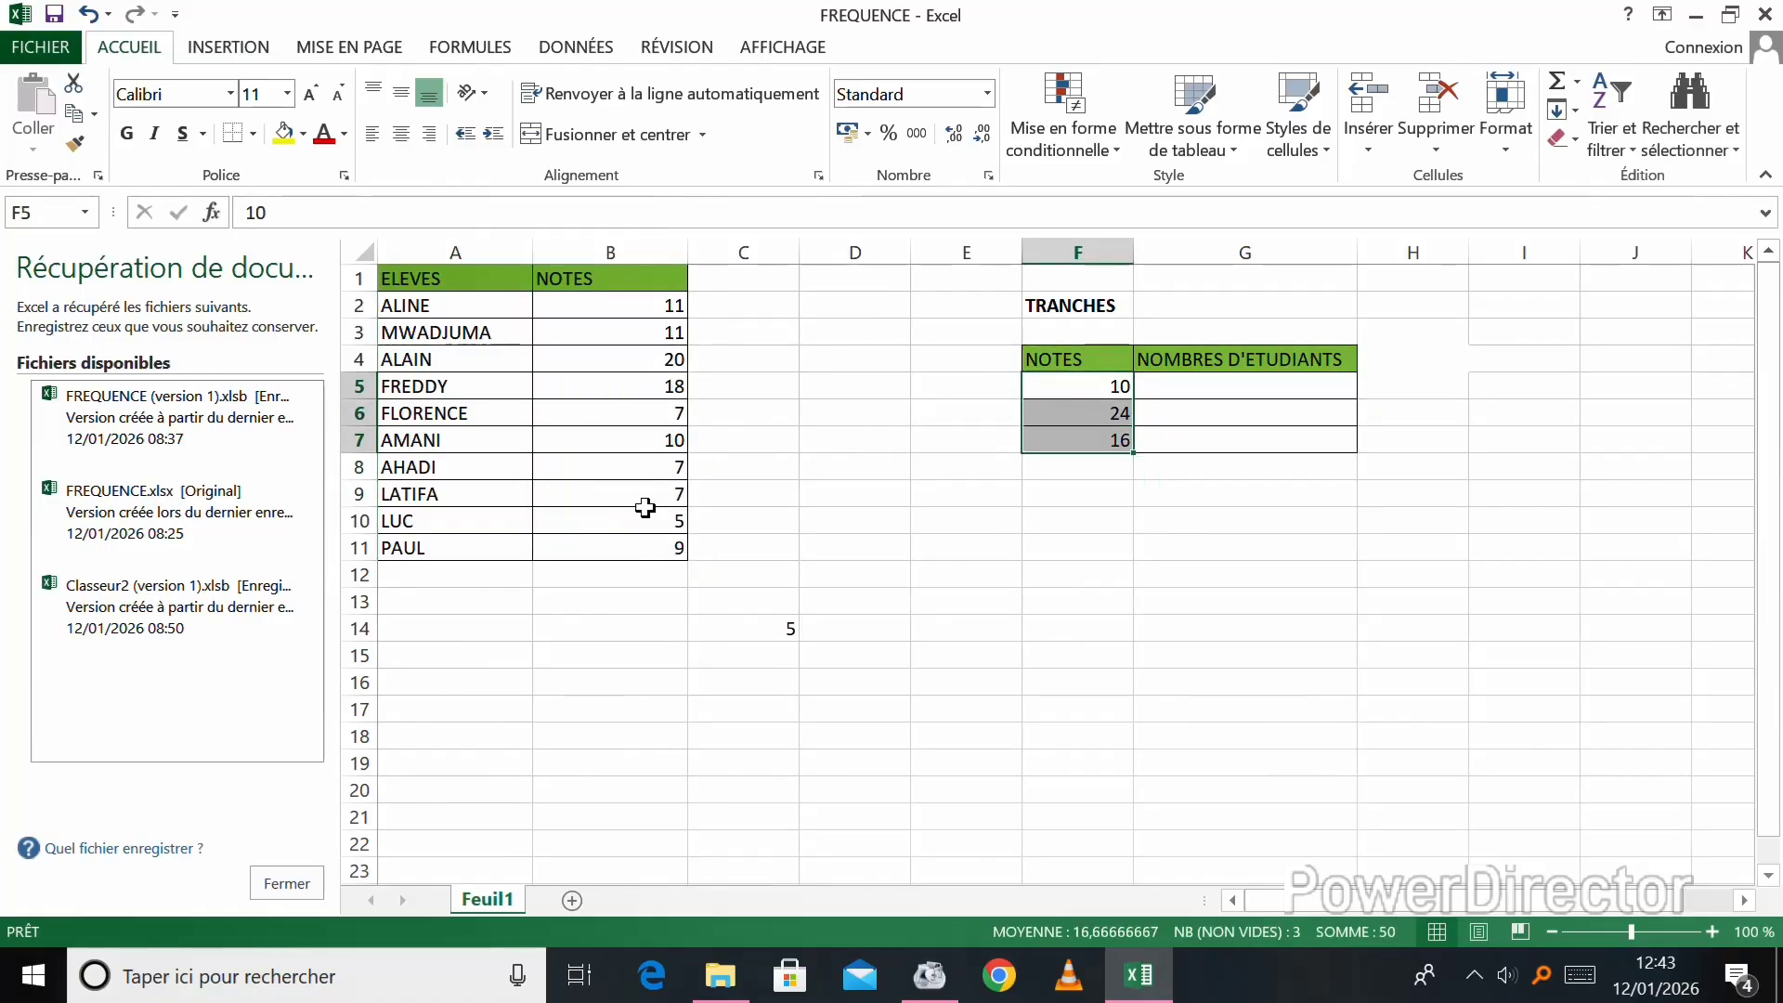
- Replace the last NOTES value in the TRANCHES table, cell F7, with 3
left_click(1092, 439)
double_click(1133, 440)
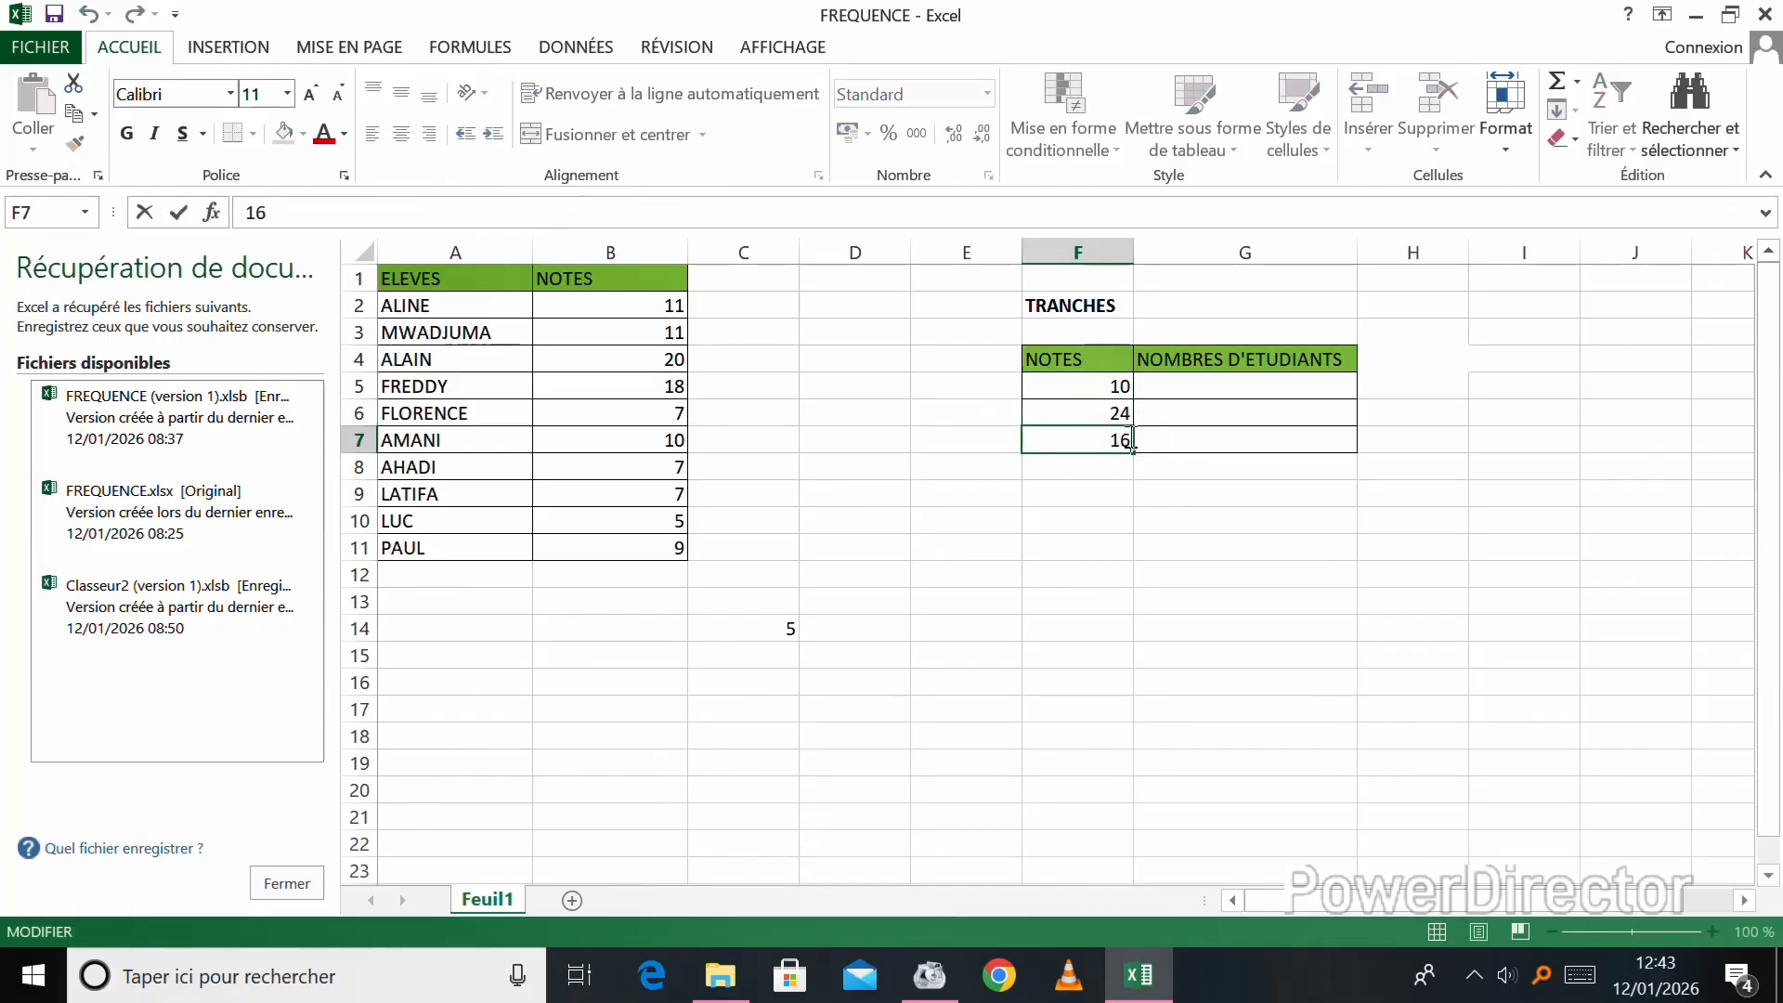
key("BackSpace")
- Reopen the MIN formula in cell C14 and insert a semicolon after B2:B11 to start a second argument
double_click(728, 629)
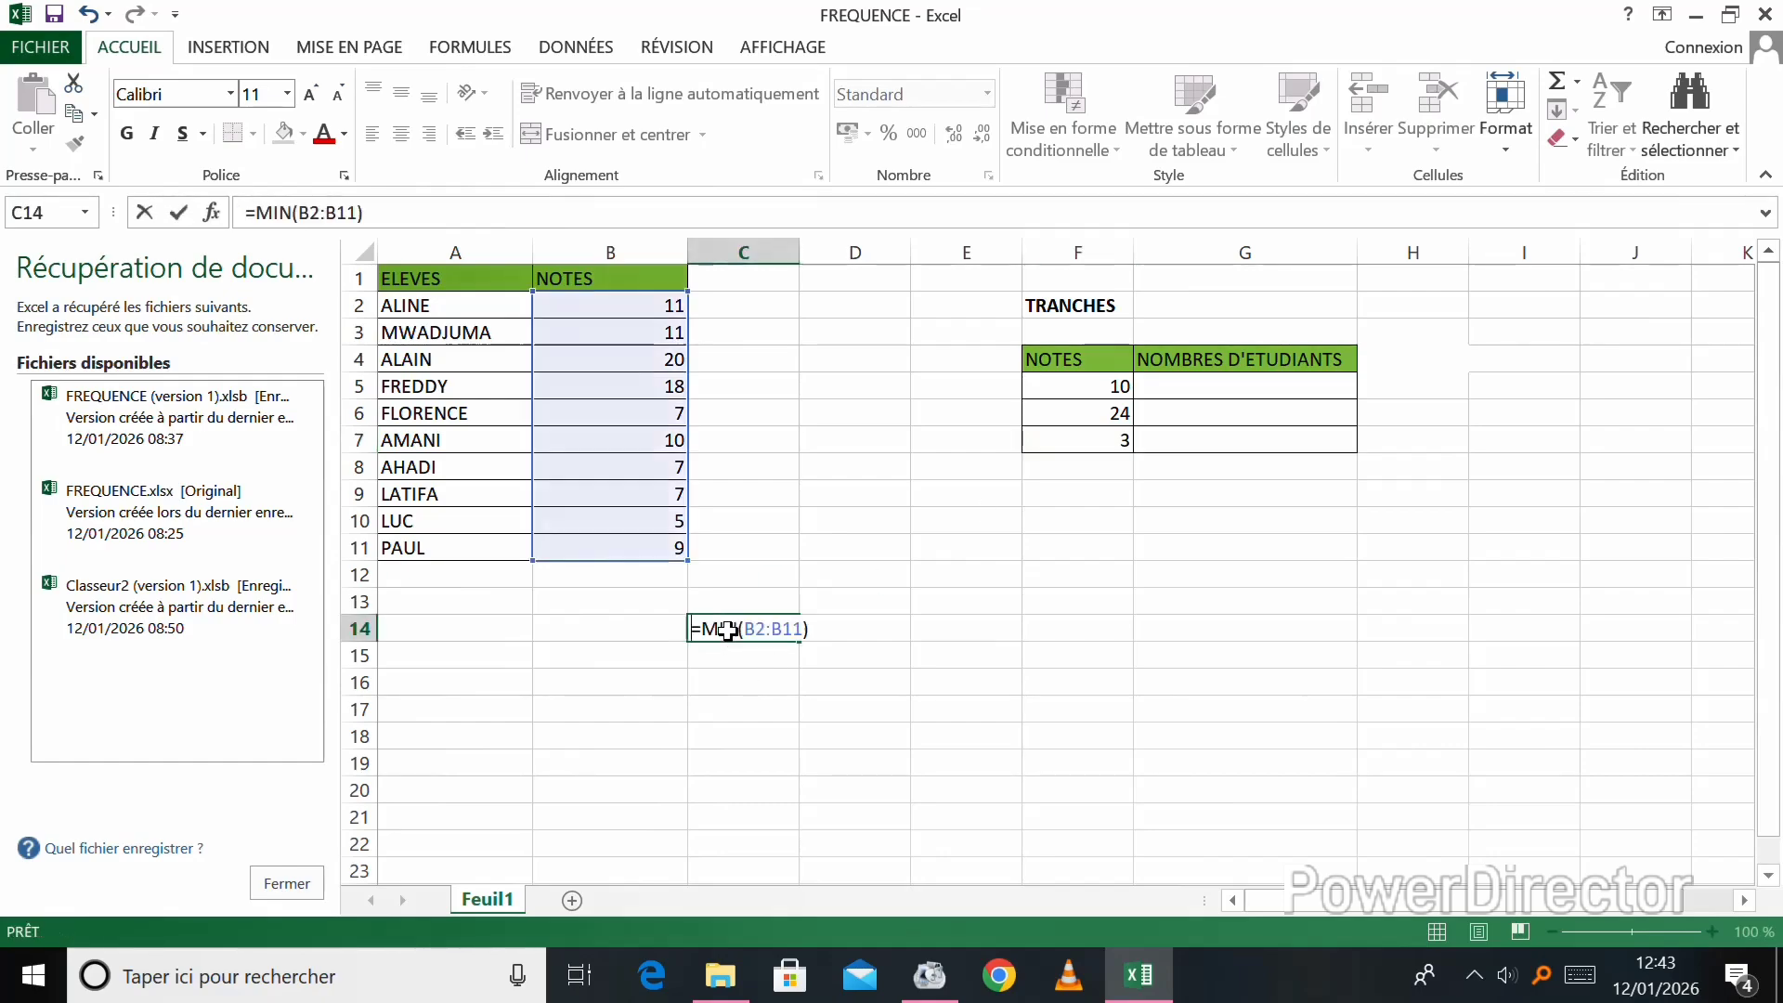
left_click(804, 627)
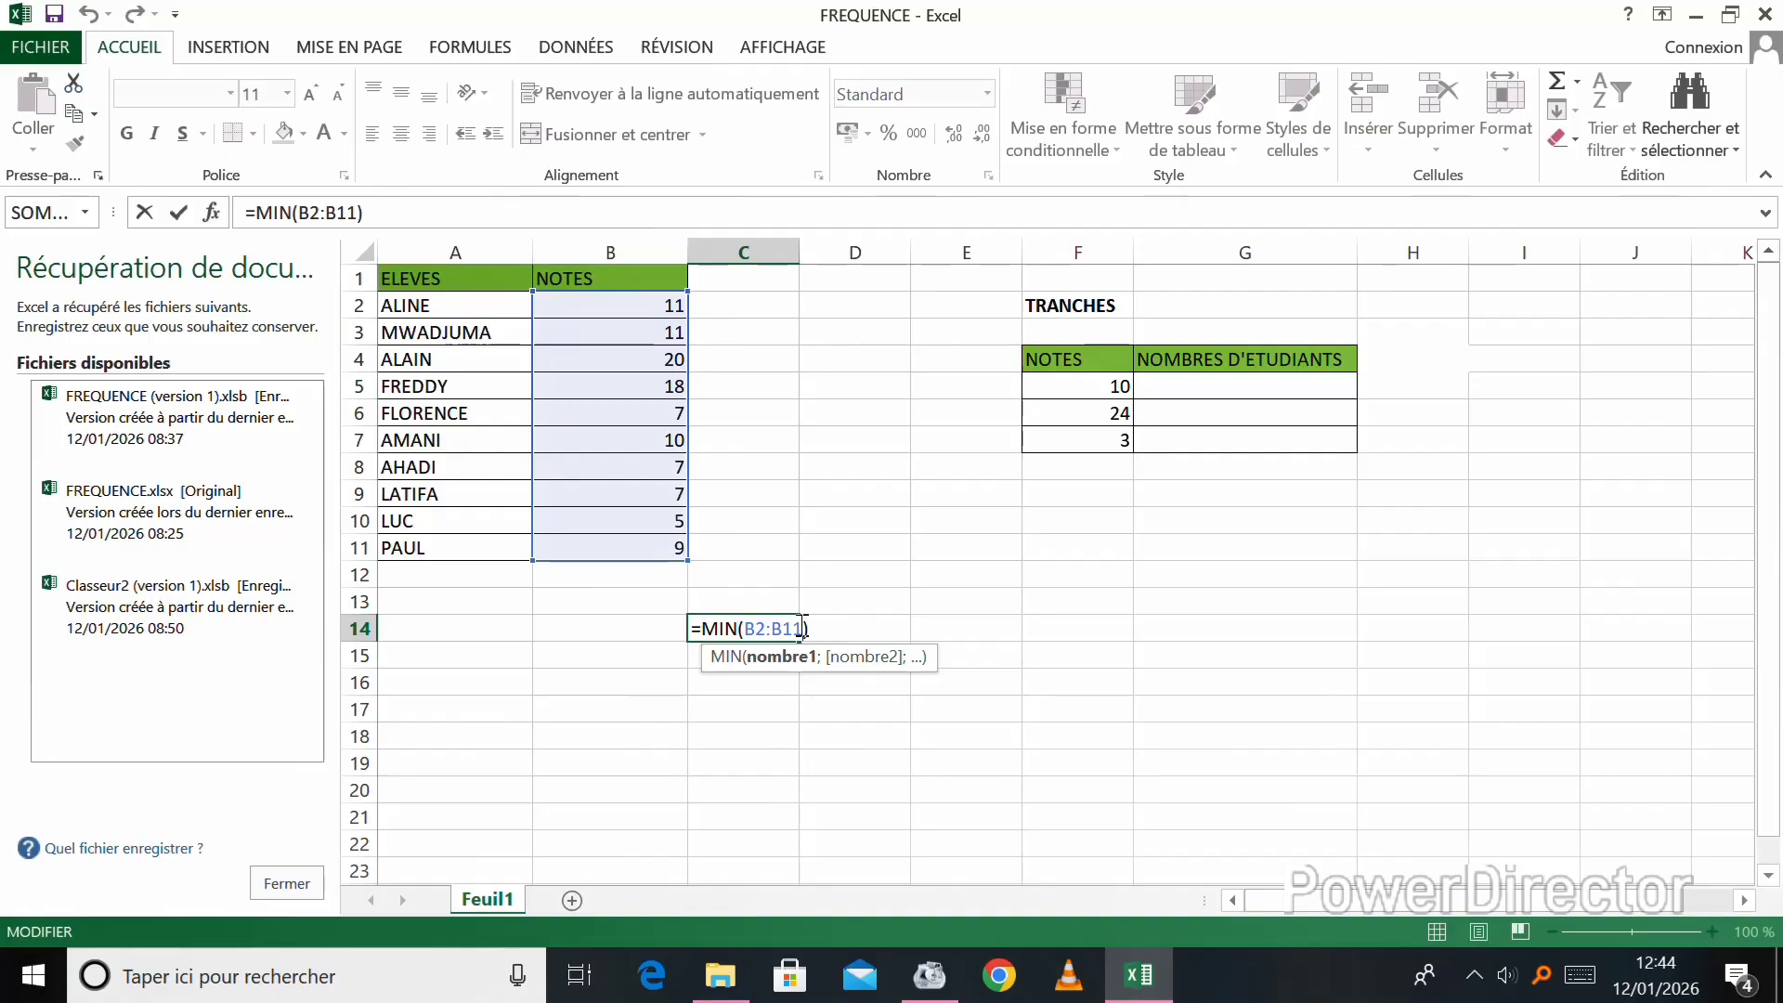
key("BackSpace")
type(";")
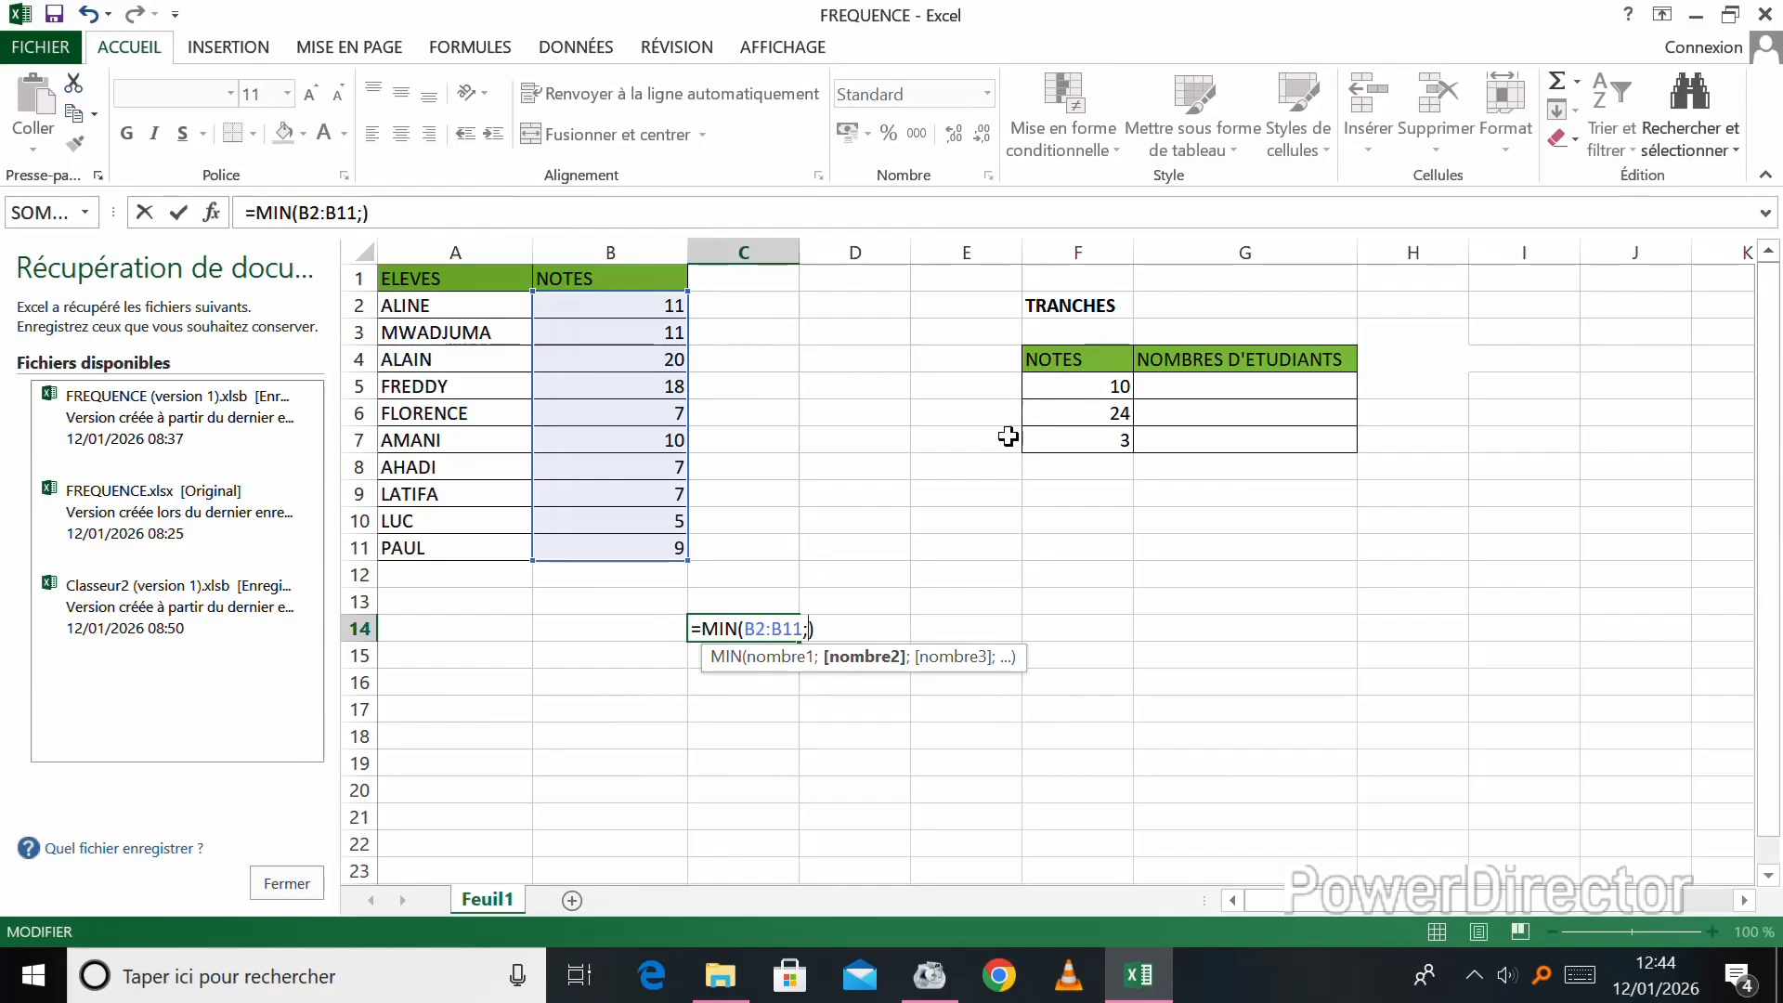
left_click(1044, 384)
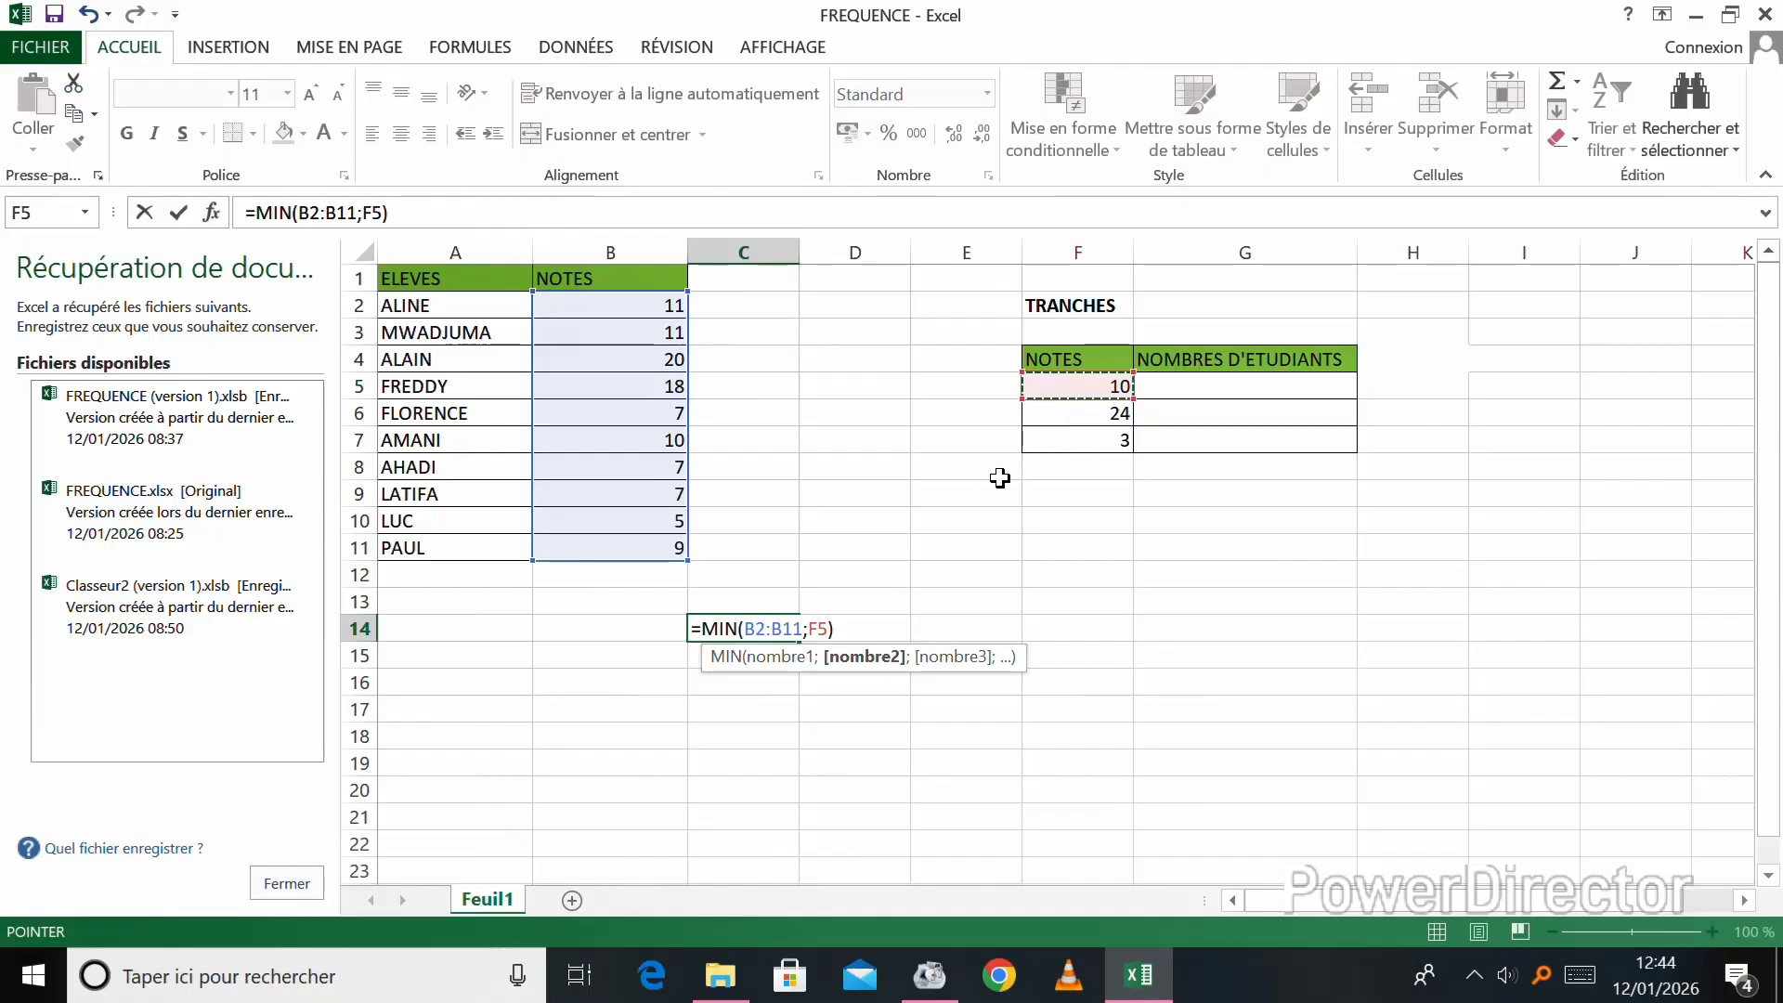
key("BackSpace")
key("BackSpace")
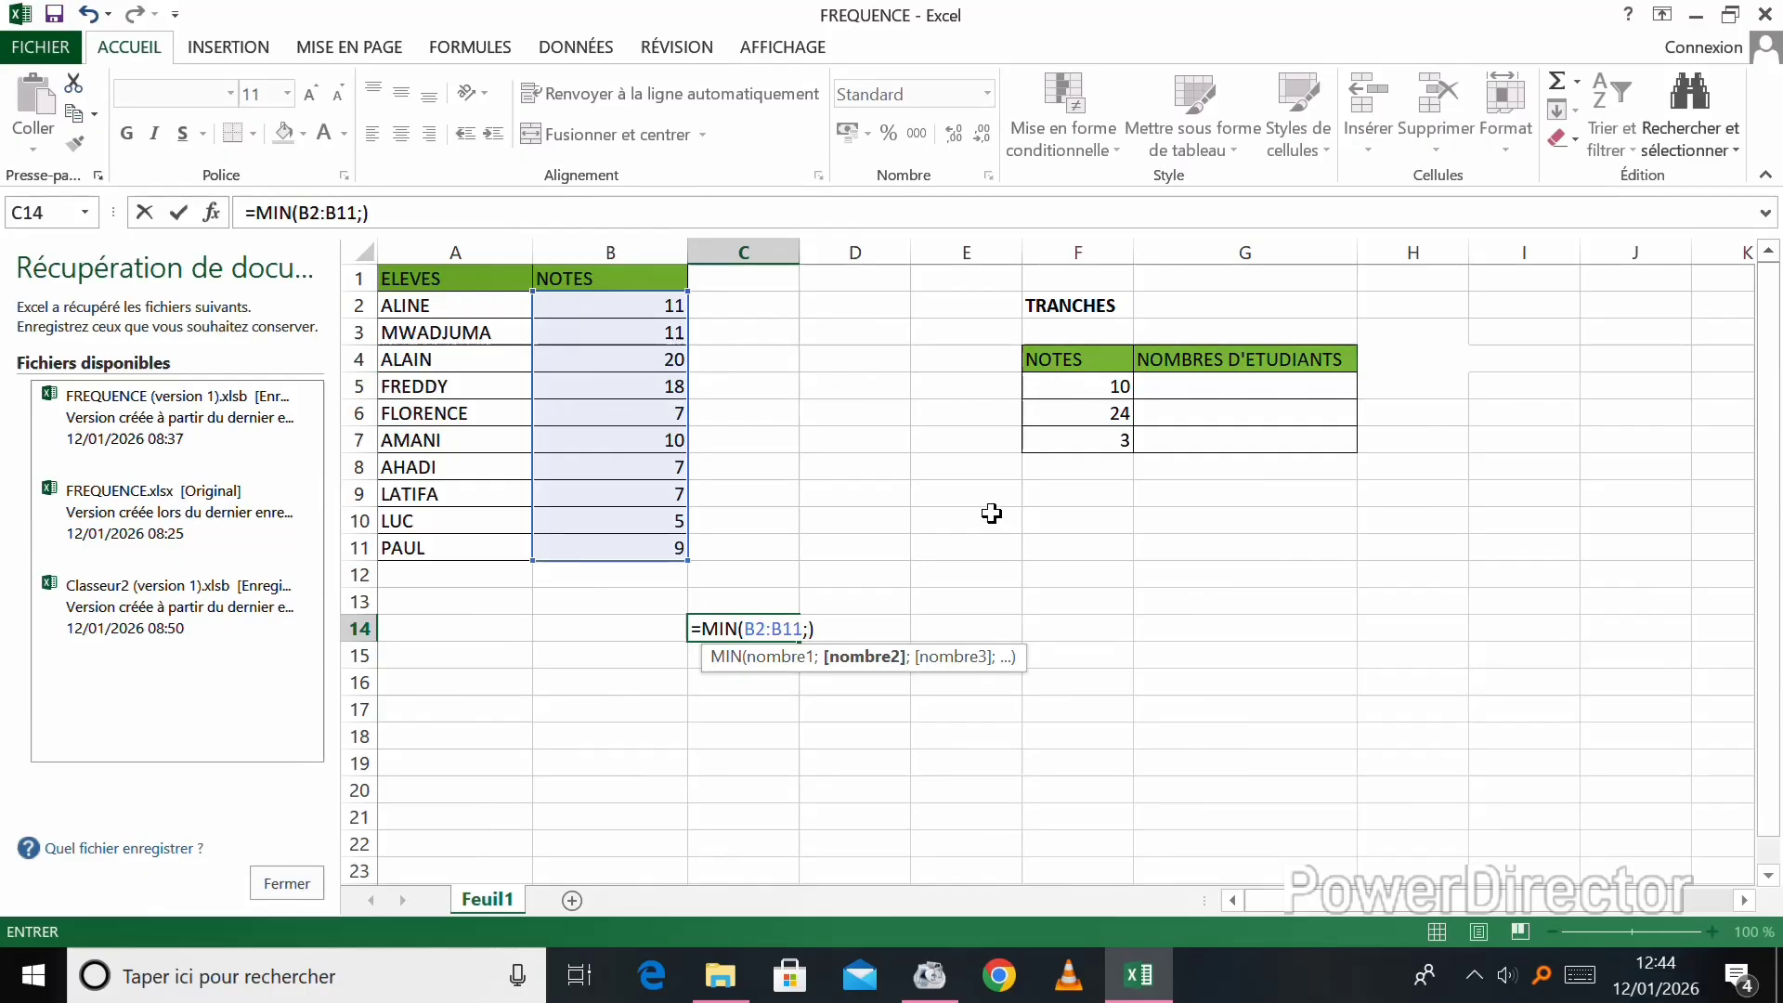
- Enter the range F5:F7 as the second argument of the MIN formula in C14 and validate the formula
type("f(")
key("BackSpace")
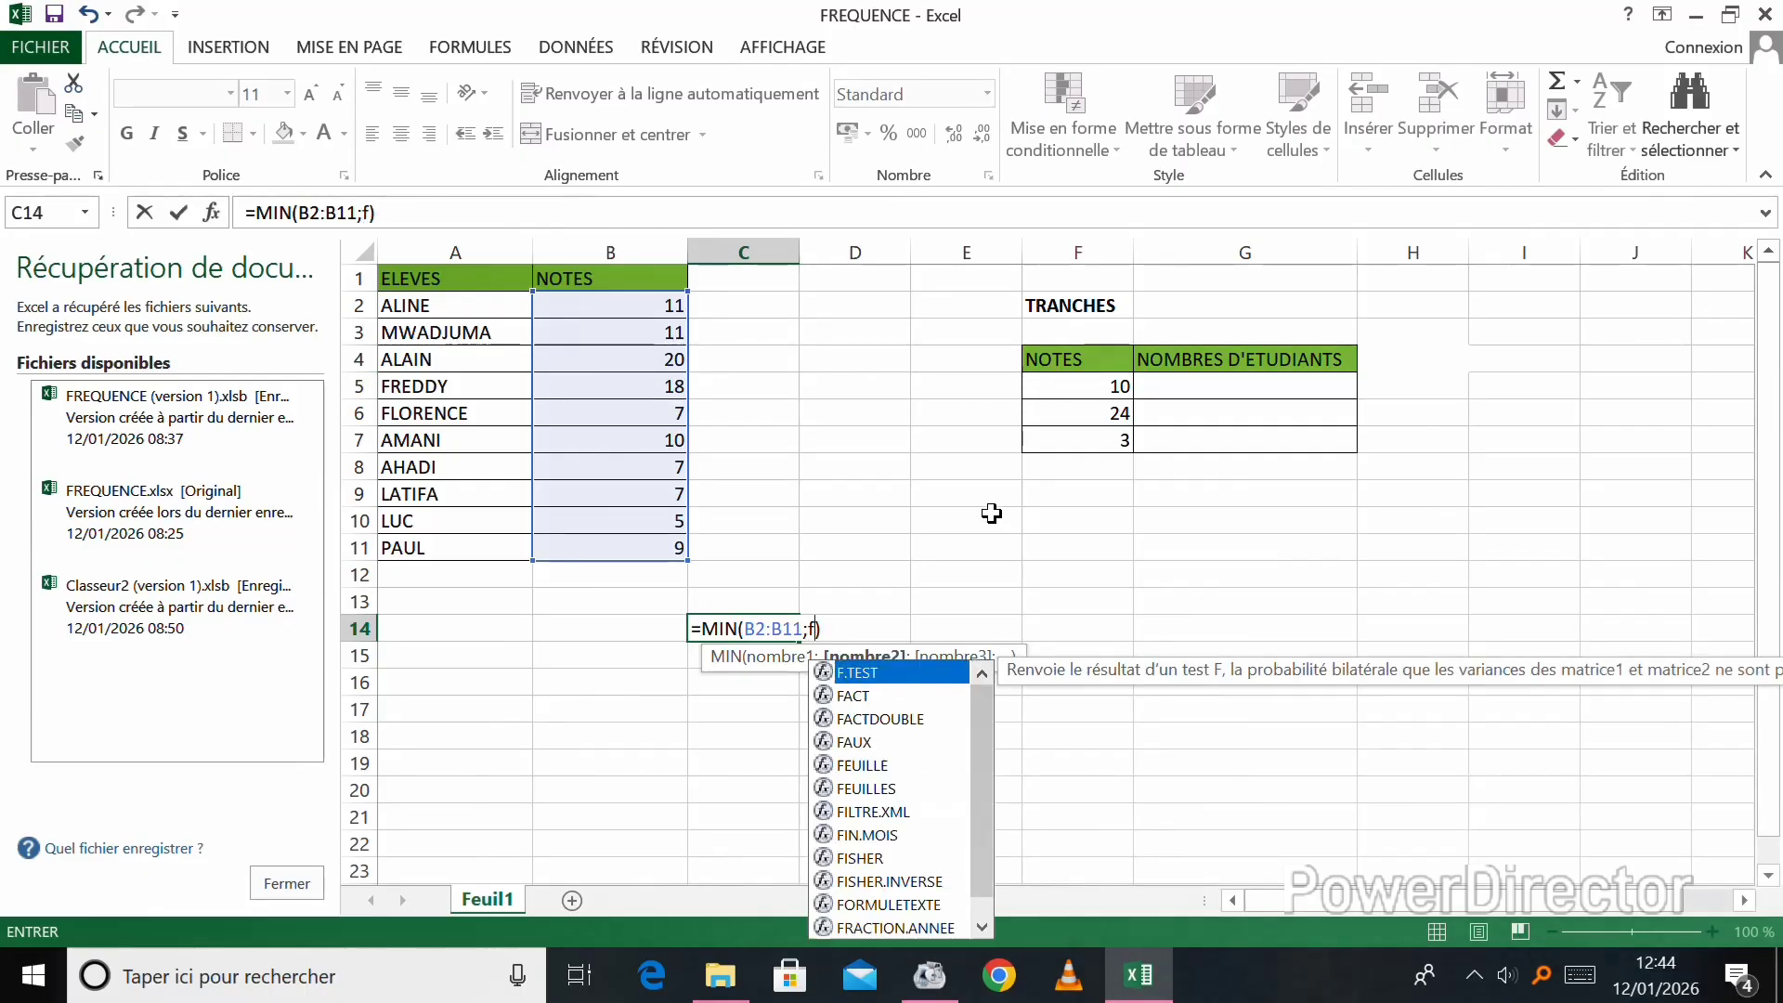
type("5:")
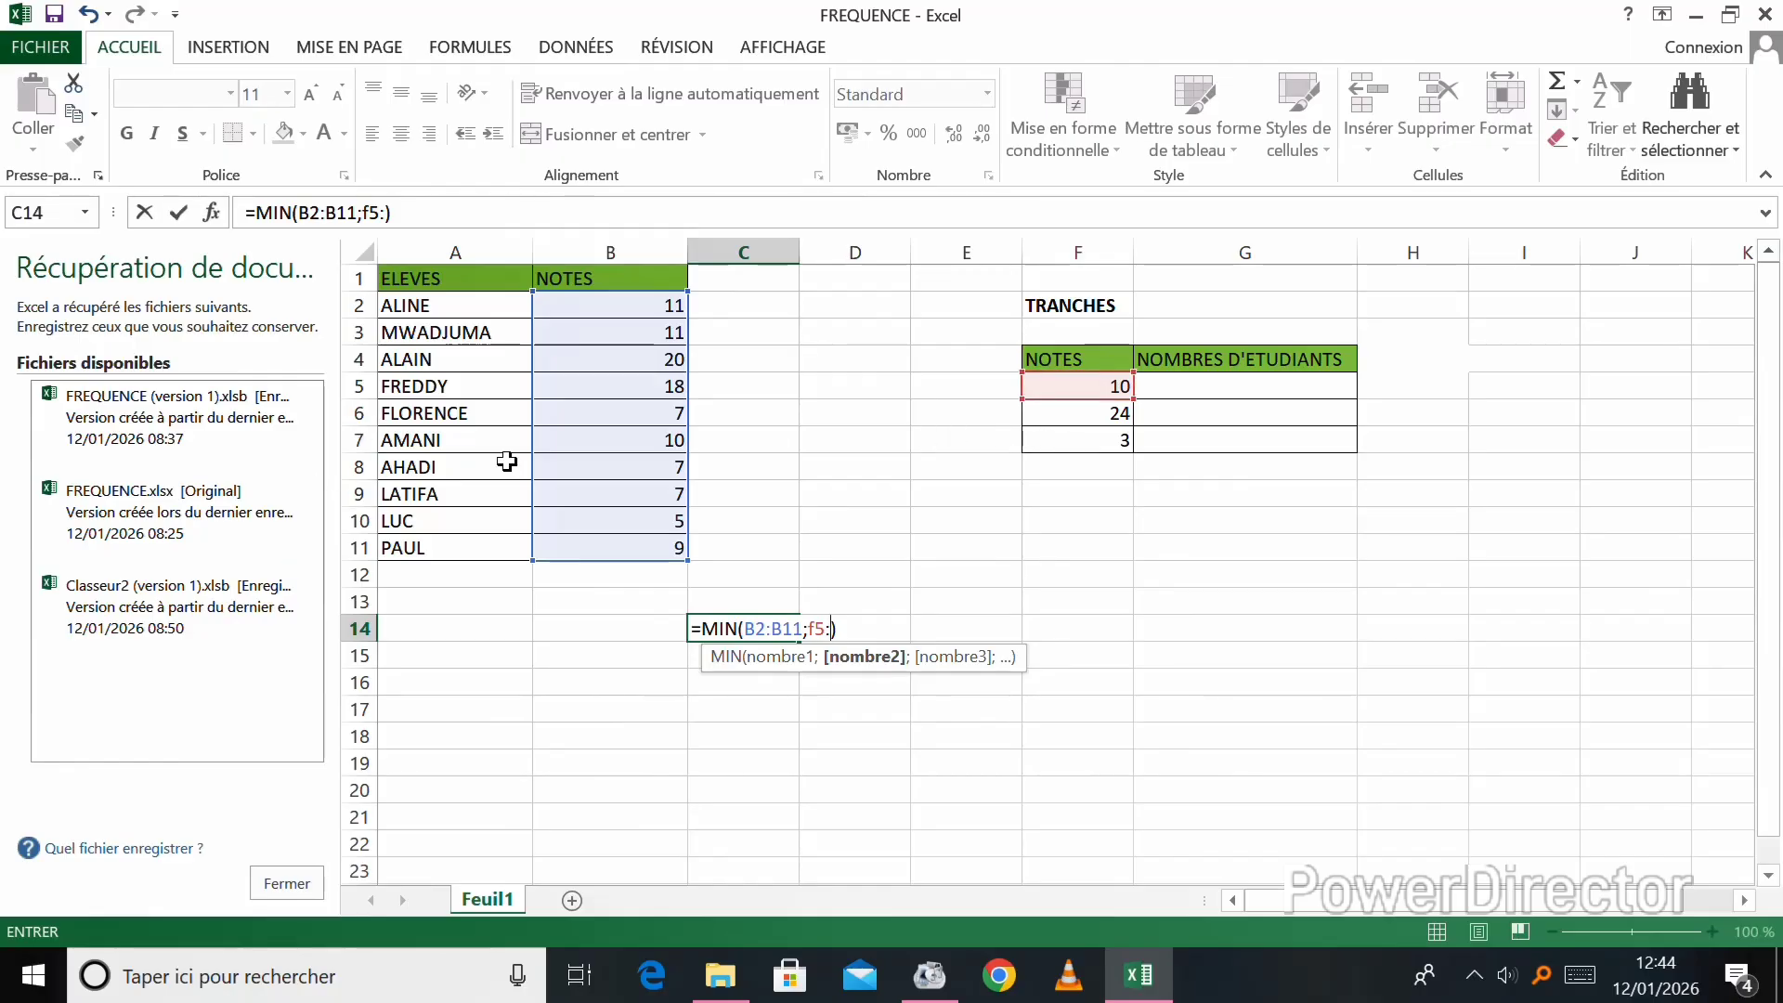
type("fè")
key("BackSpace")
key("Escape")
type("7")
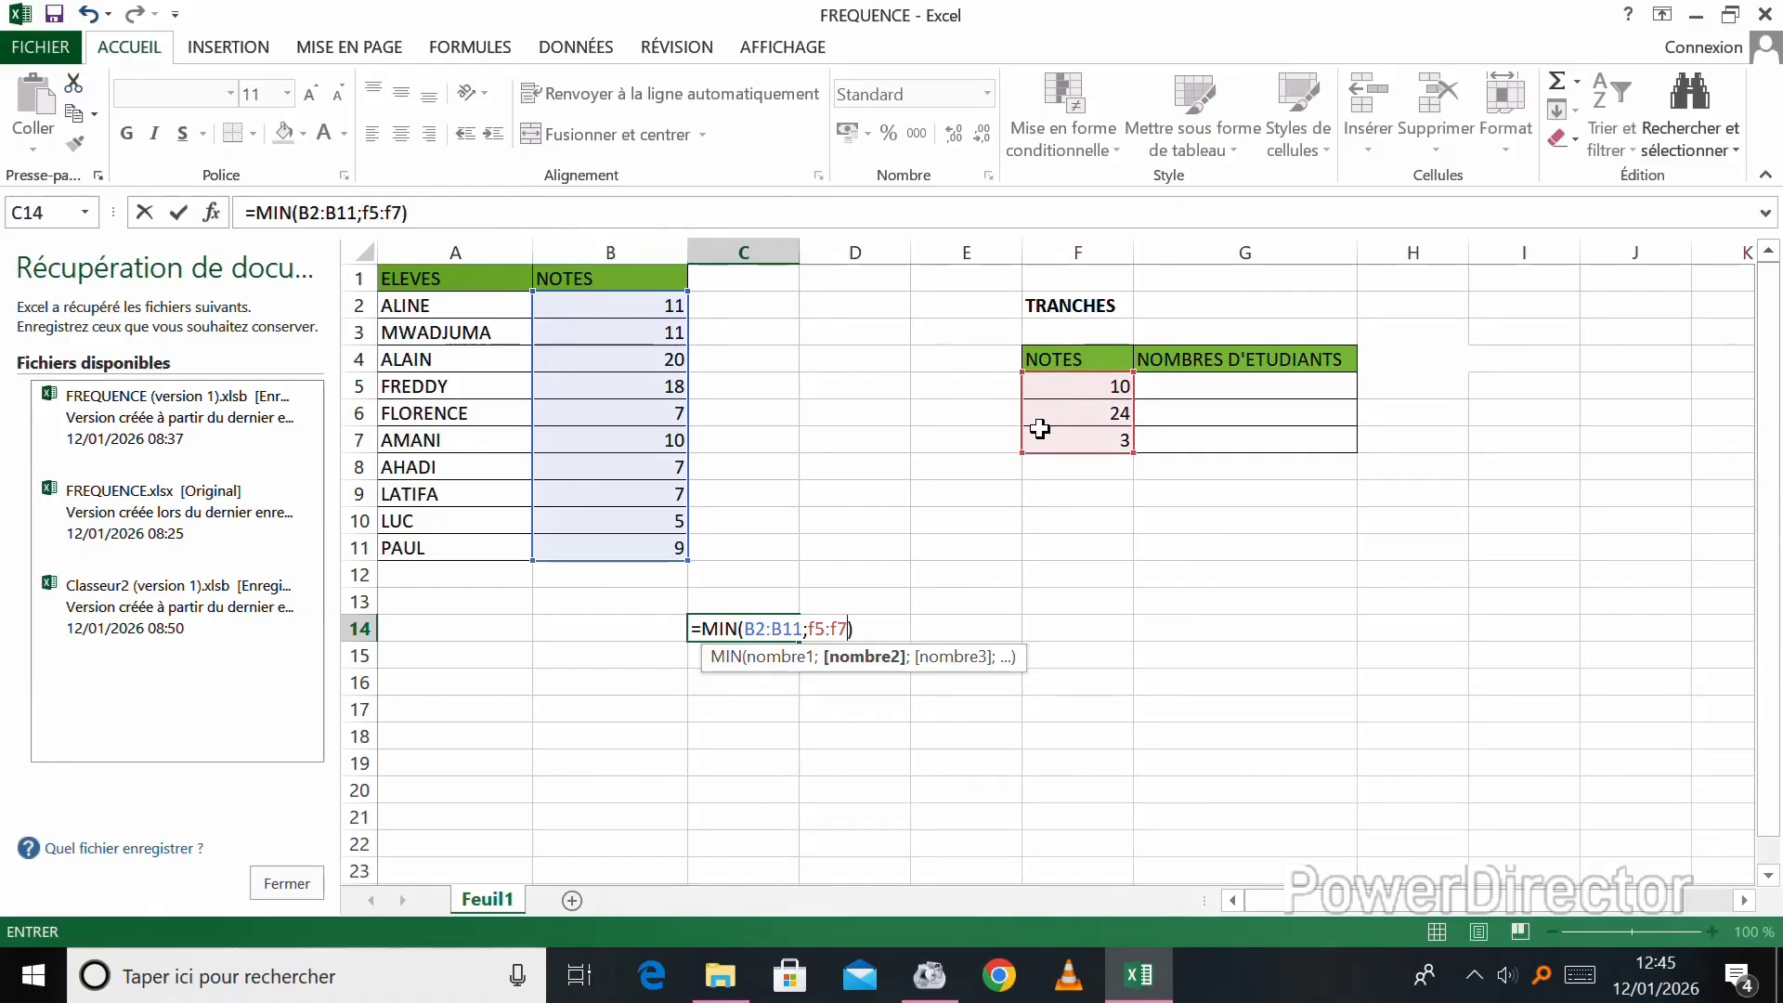
left_click(855, 630)
key("Return")
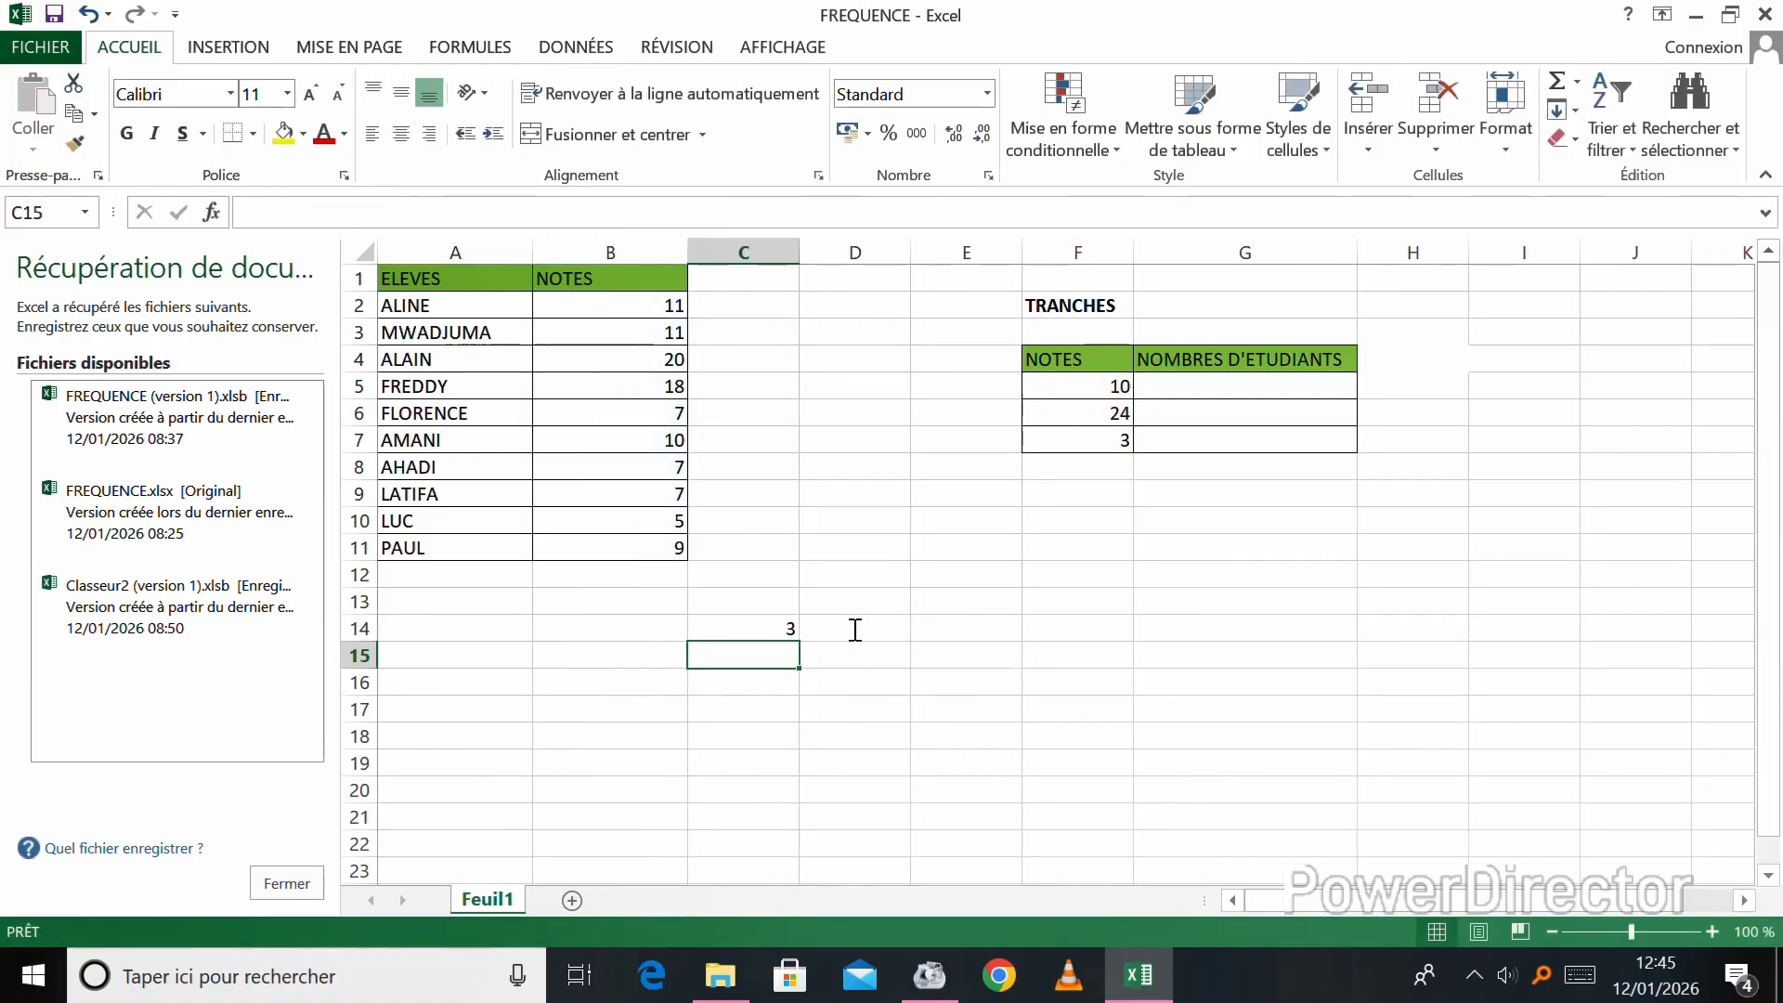